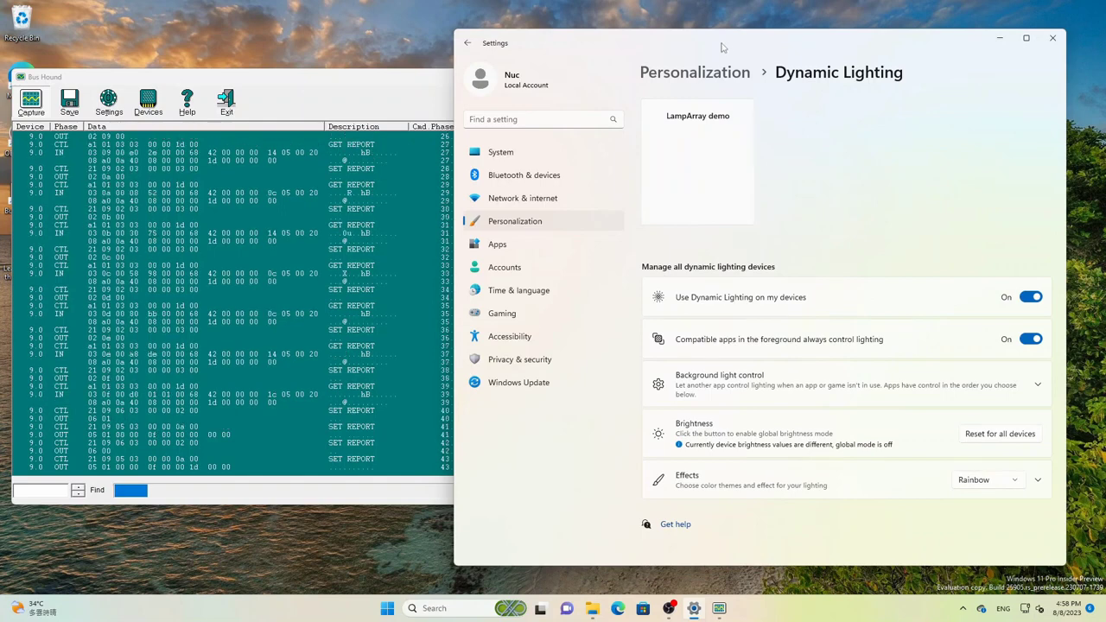
With the Bus Hound log raised, switch the Dynamic Lighting effect from Rainbow to Wheel.
click(341, 77)
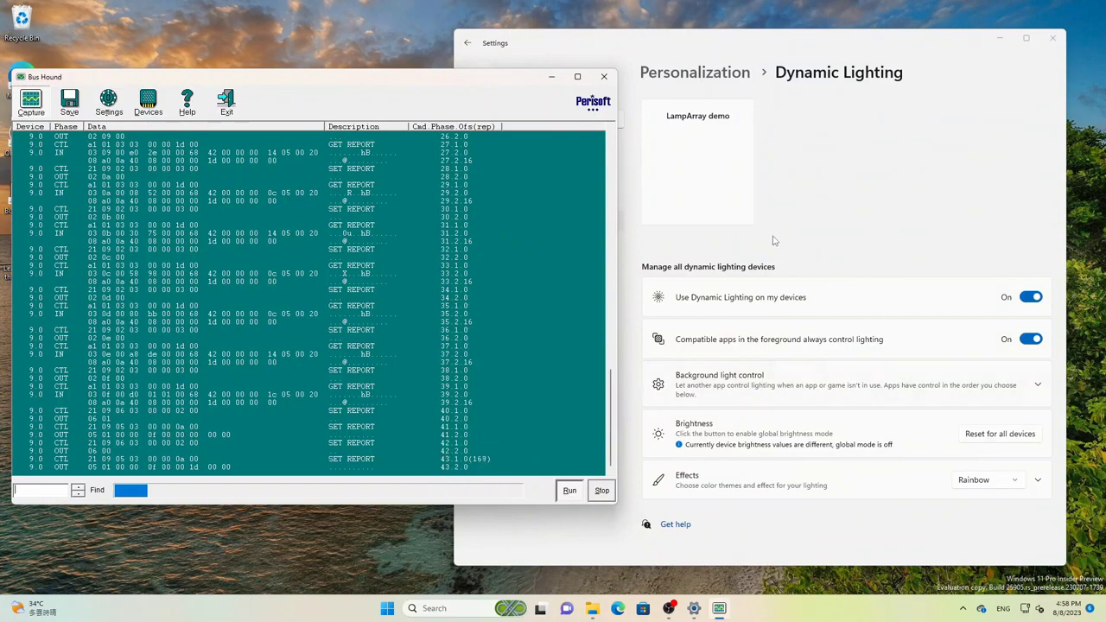
click(984, 481)
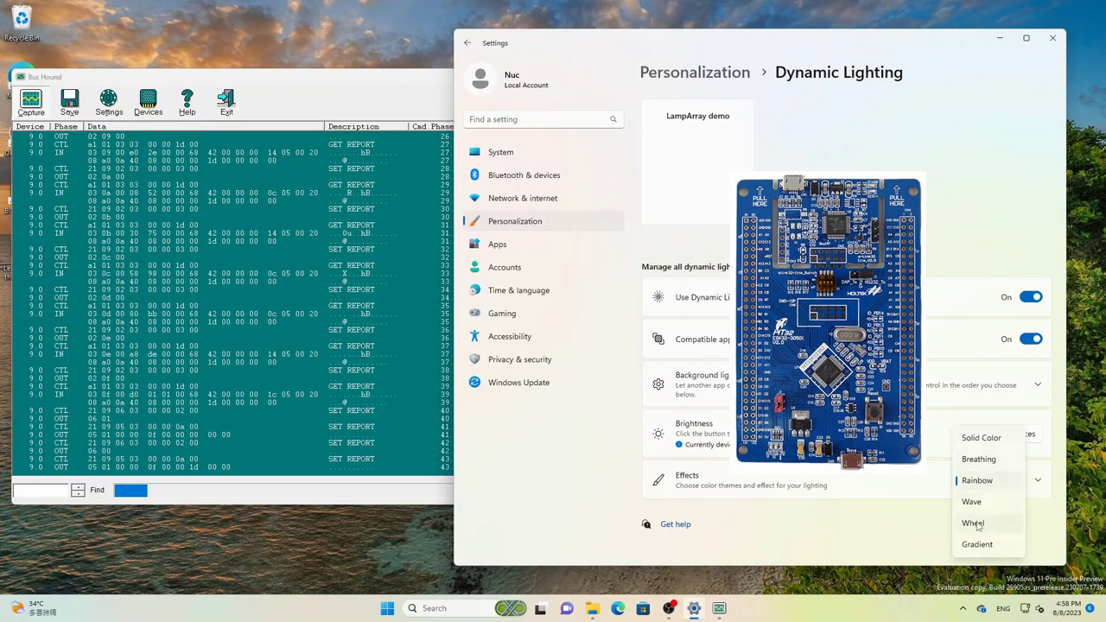
click(975, 523)
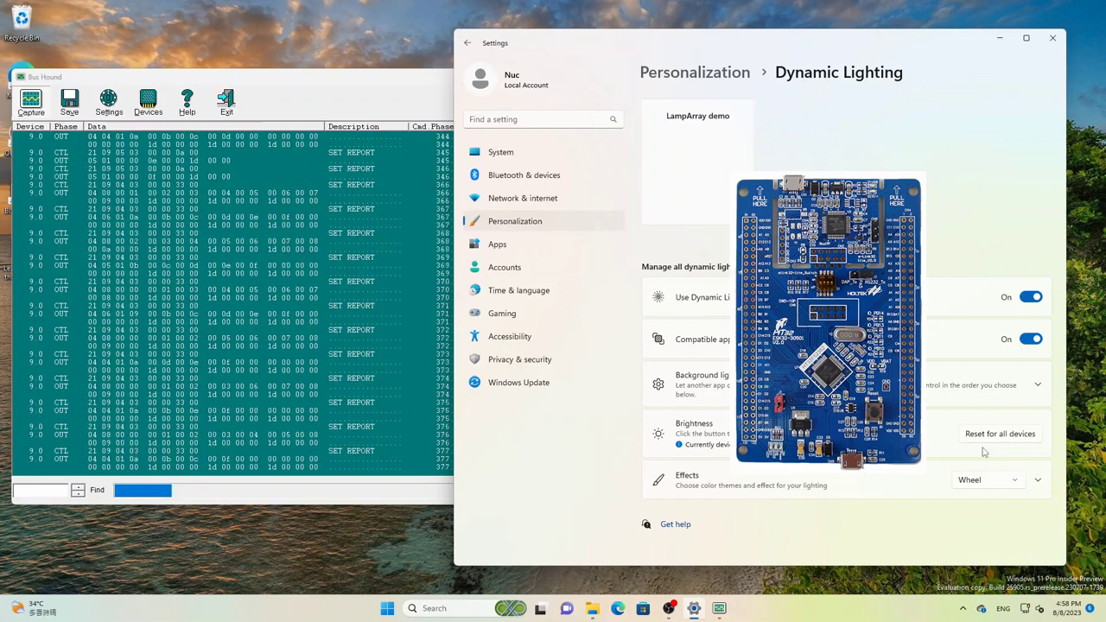
Change the effect to Solid Color and expand its colour choices.
click(981, 482)
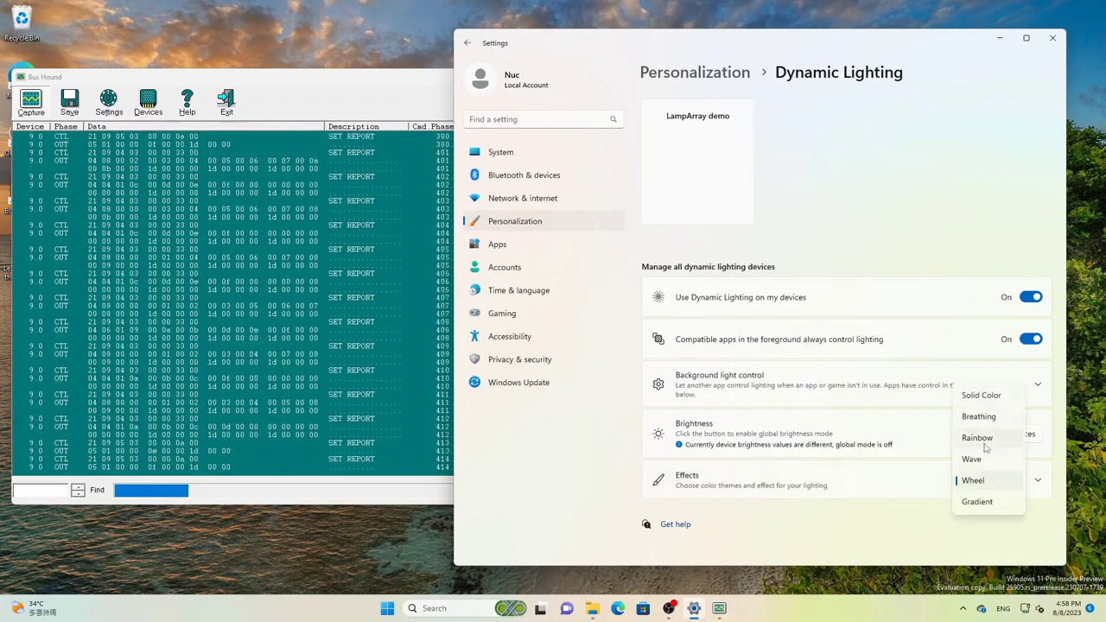
click(983, 397)
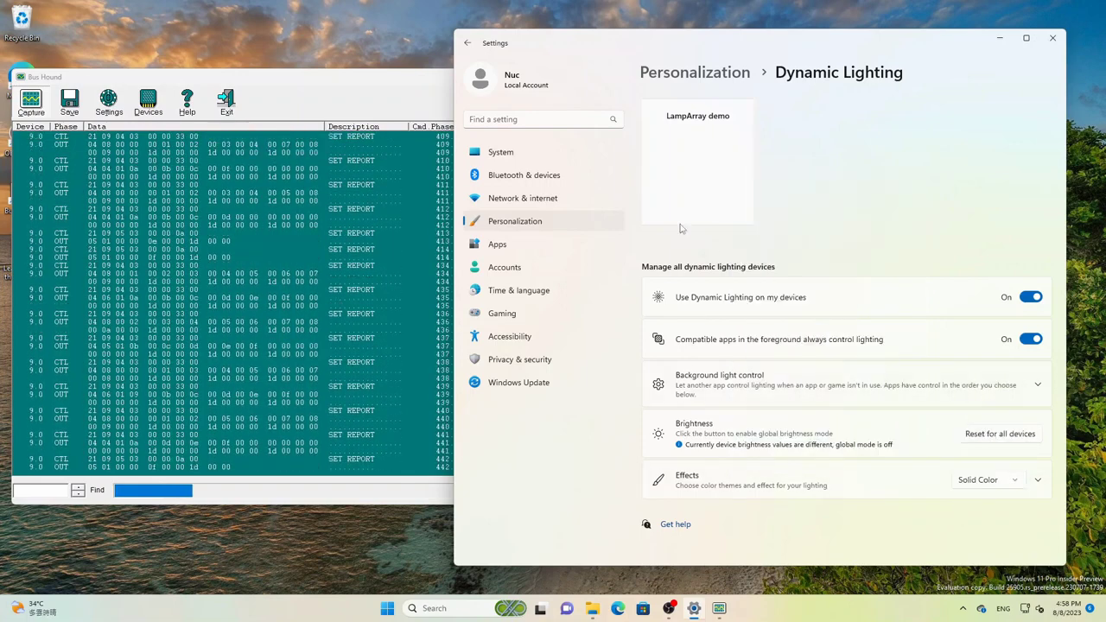
click(385, 92)
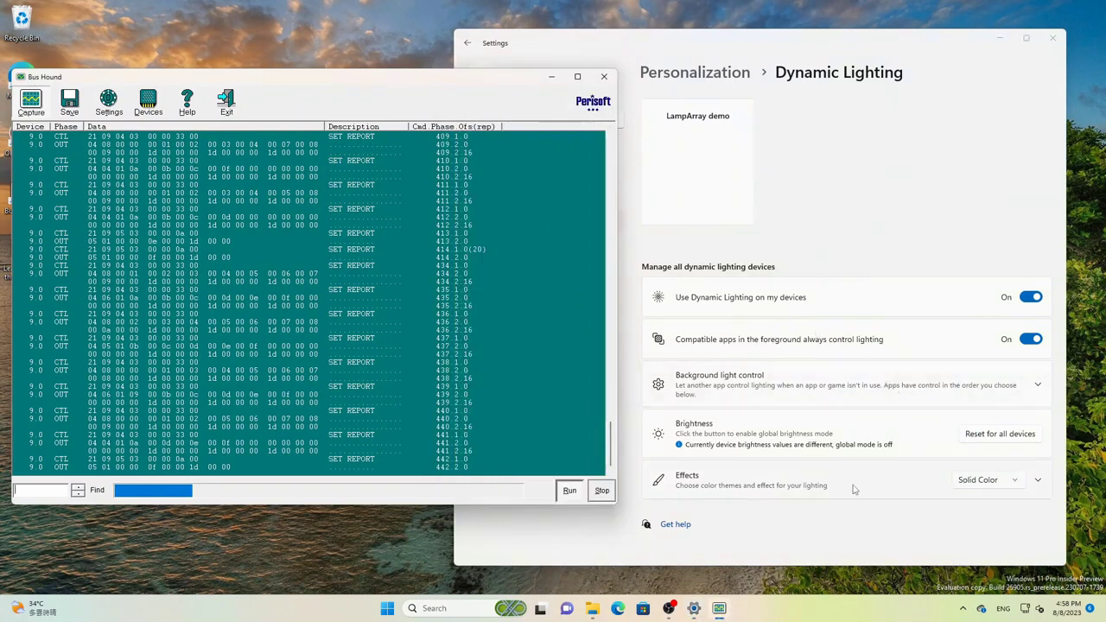
click(990, 483)
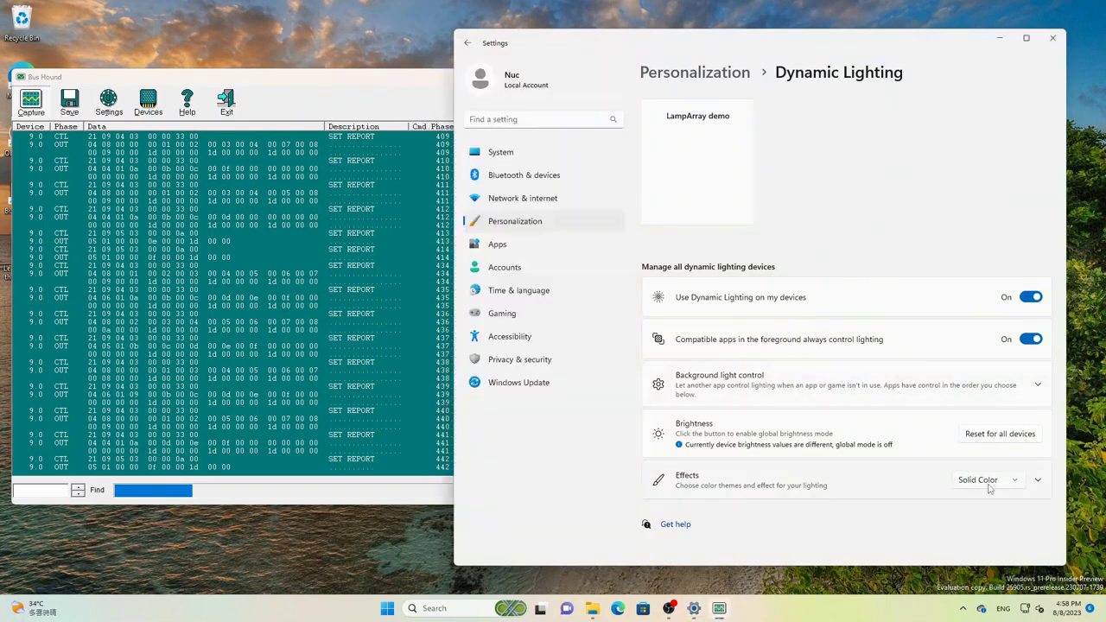
click(741, 475)
click(707, 485)
Set the solid lighting colour to Yellow gold, then switch the effect to Wheel.
scroll(876, 433, down, 3)
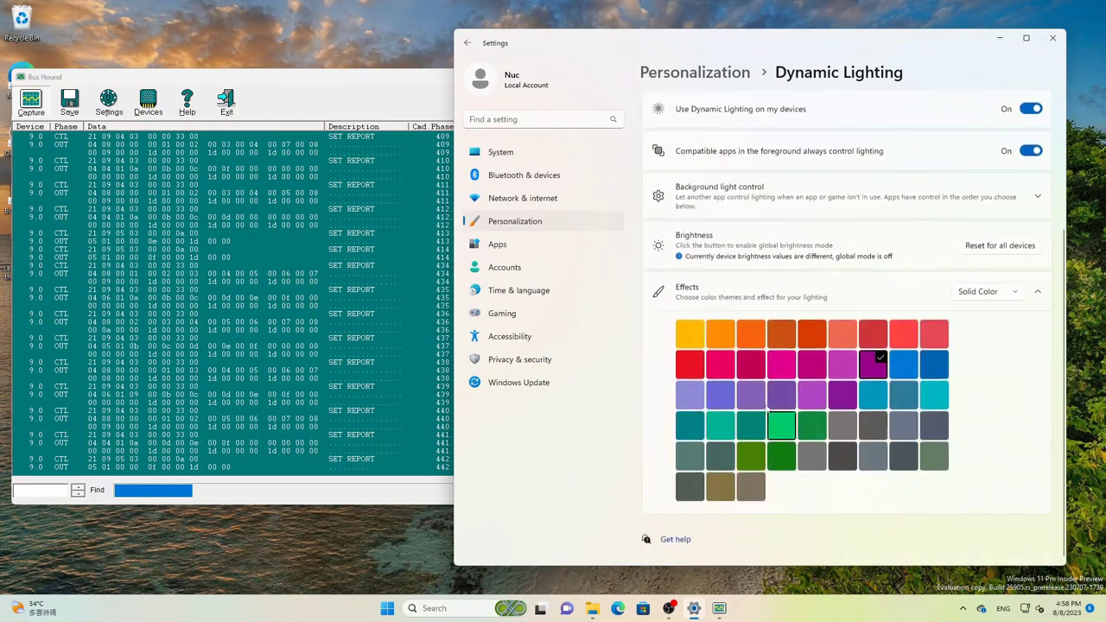
click(696, 346)
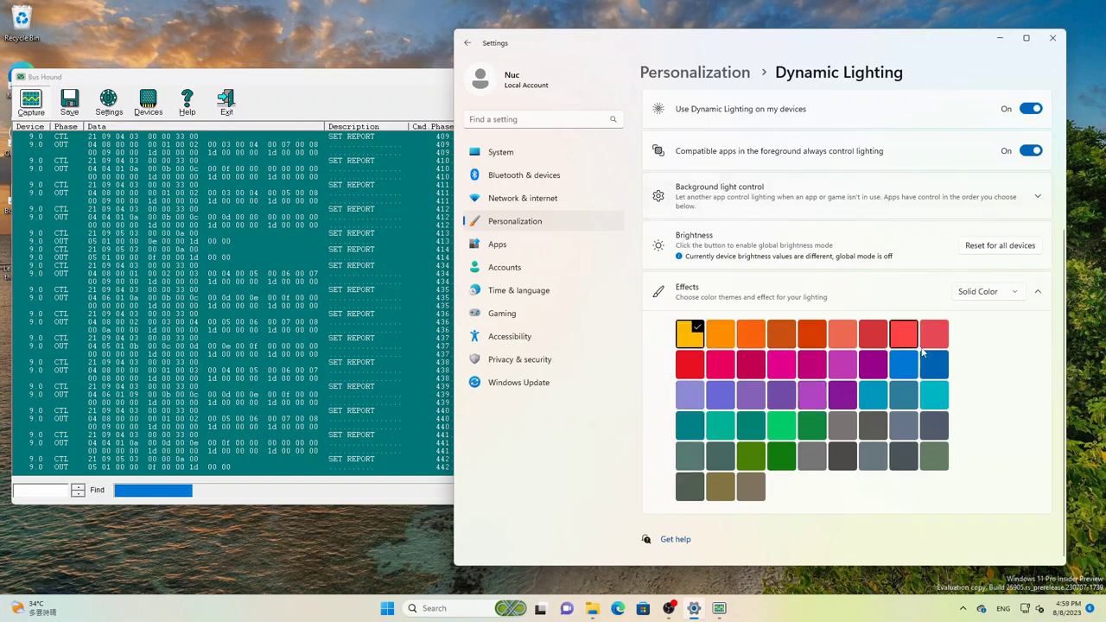
scroll(969, 404, up, 2)
scroll(969, 405, up, 2)
click(1003, 365)
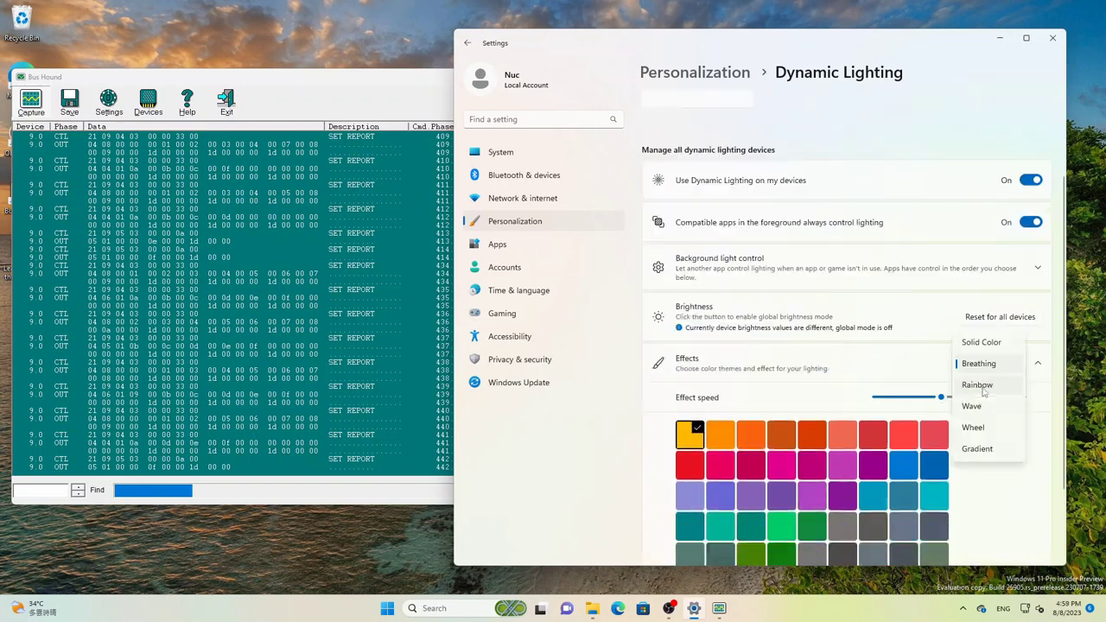
click(975, 426)
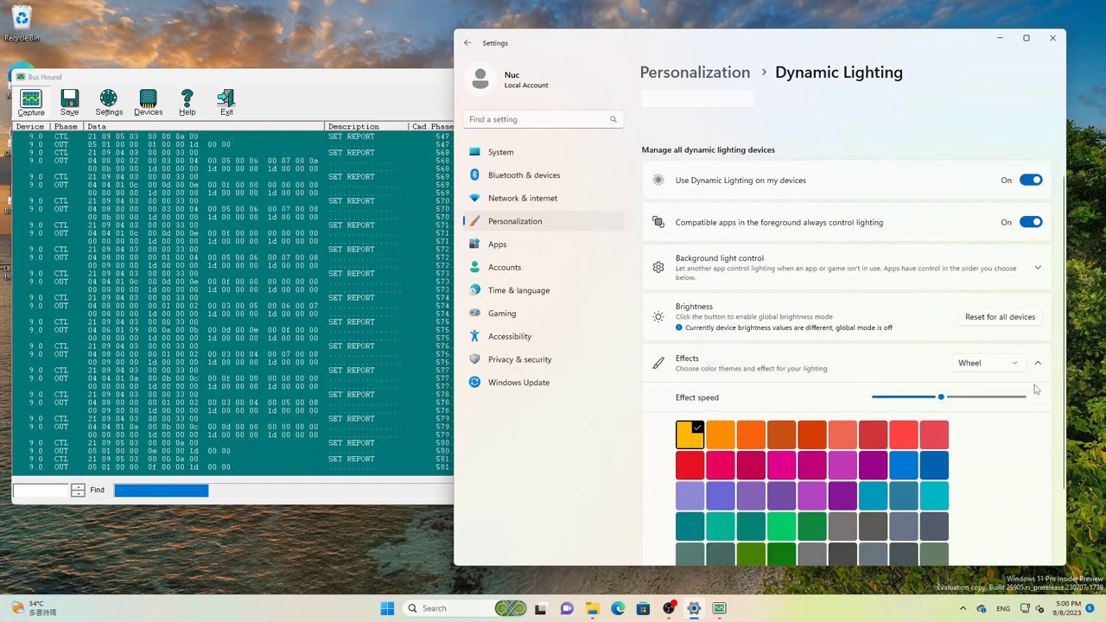
On the LampArray demo's page, let foreground apps always control its lighting.
scroll(868, 308, up, 1)
click(702, 173)
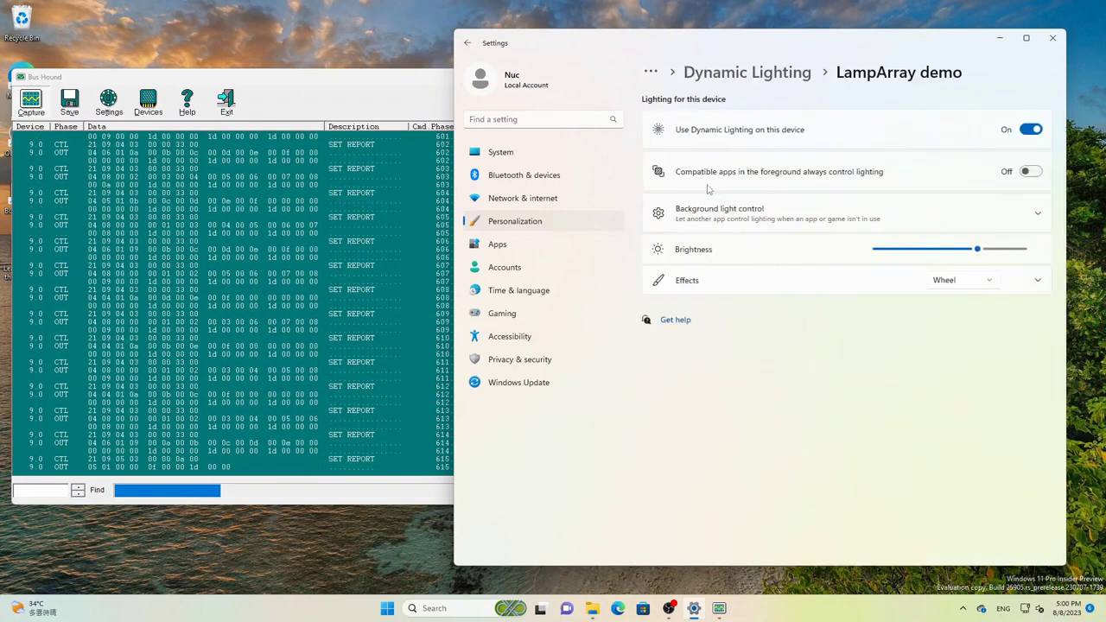
click(1031, 171)
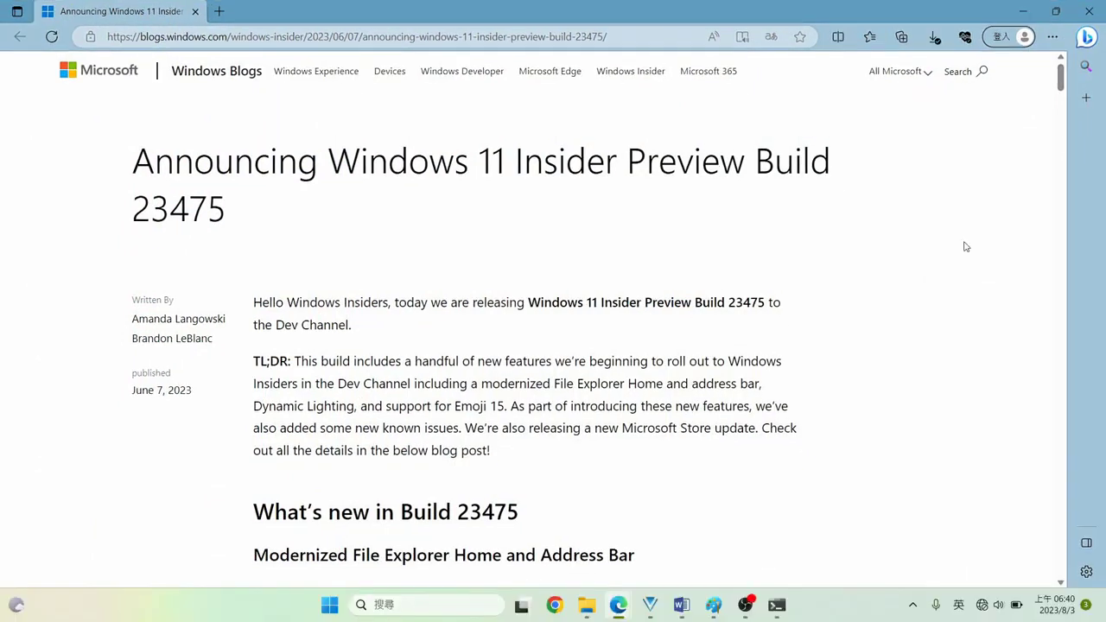
Scroll the Build 23475 blog post down to its Dynamic Lighting section and settings screenshot.
scroll(967, 246, down, 1)
scroll(966, 246, down, 1)
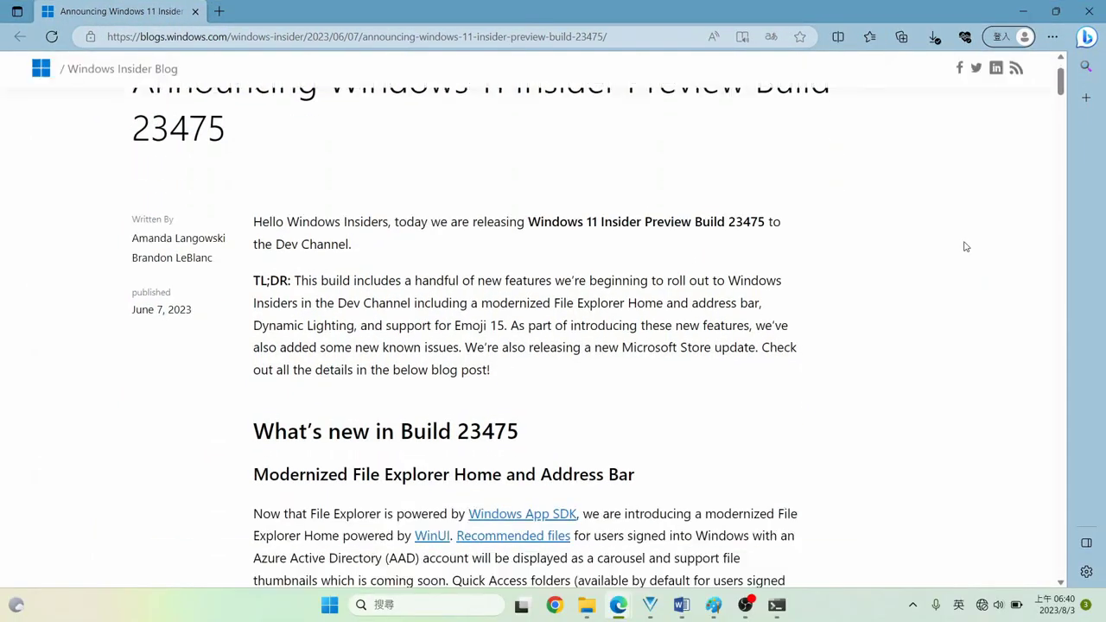
scroll(966, 247, down, 1)
scroll(967, 247, down, 1)
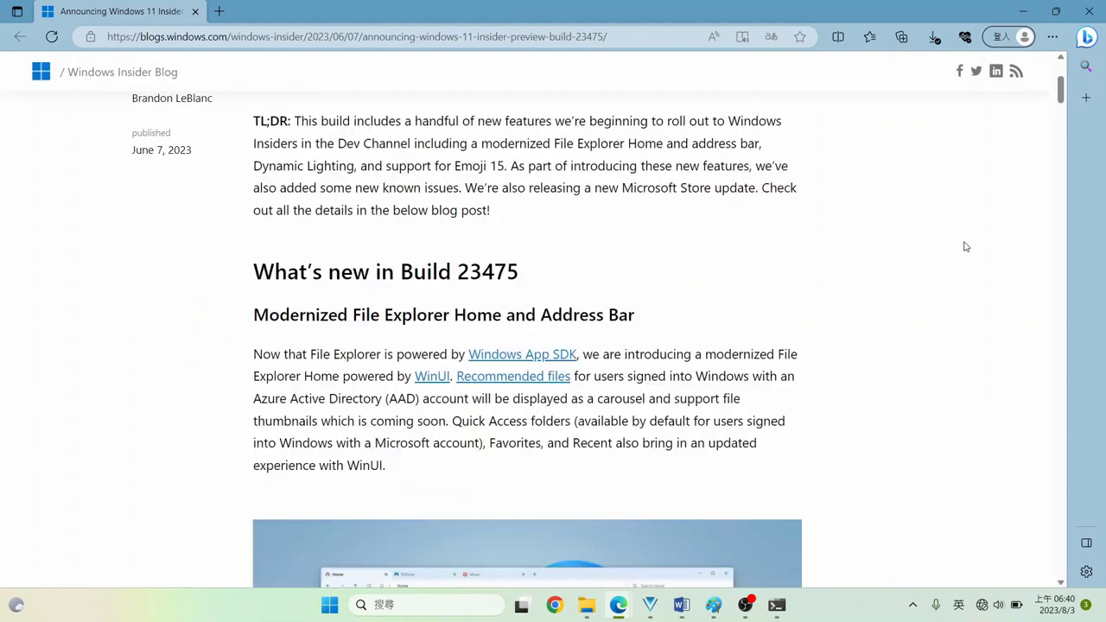
scroll(967, 247, down, 4)
scroll(966, 246, down, 2)
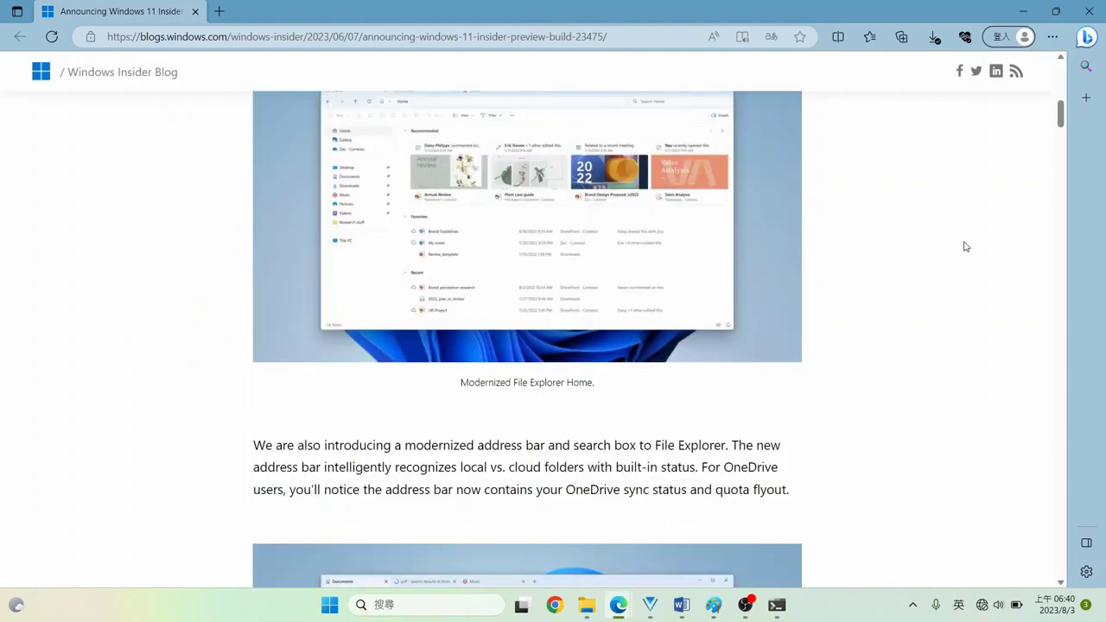
scroll(966, 246, down, 2)
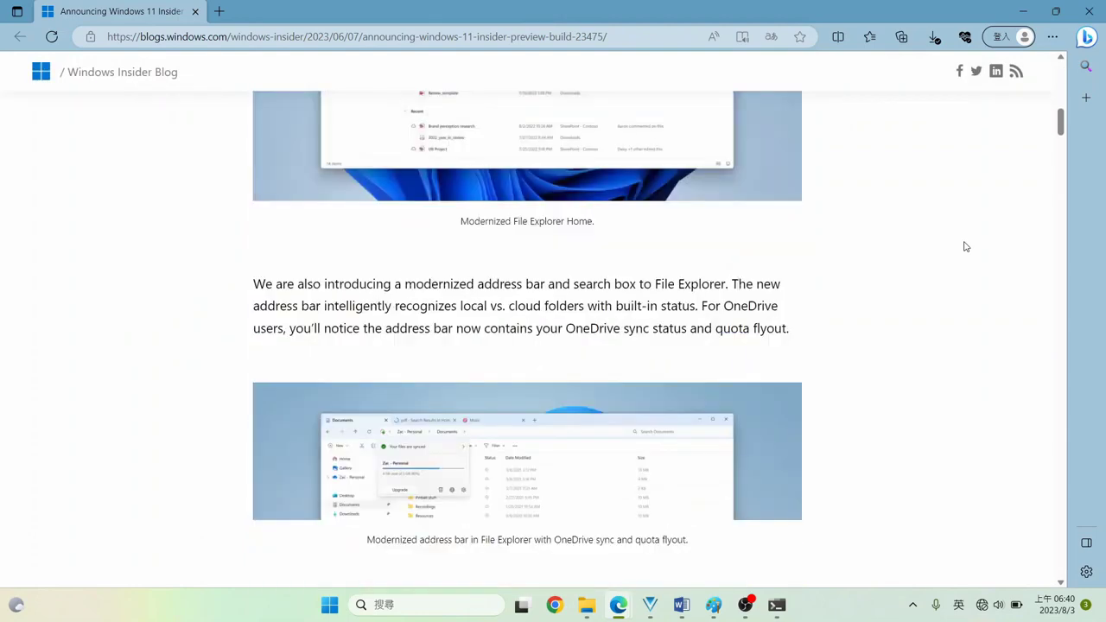
scroll(966, 247, down, 5)
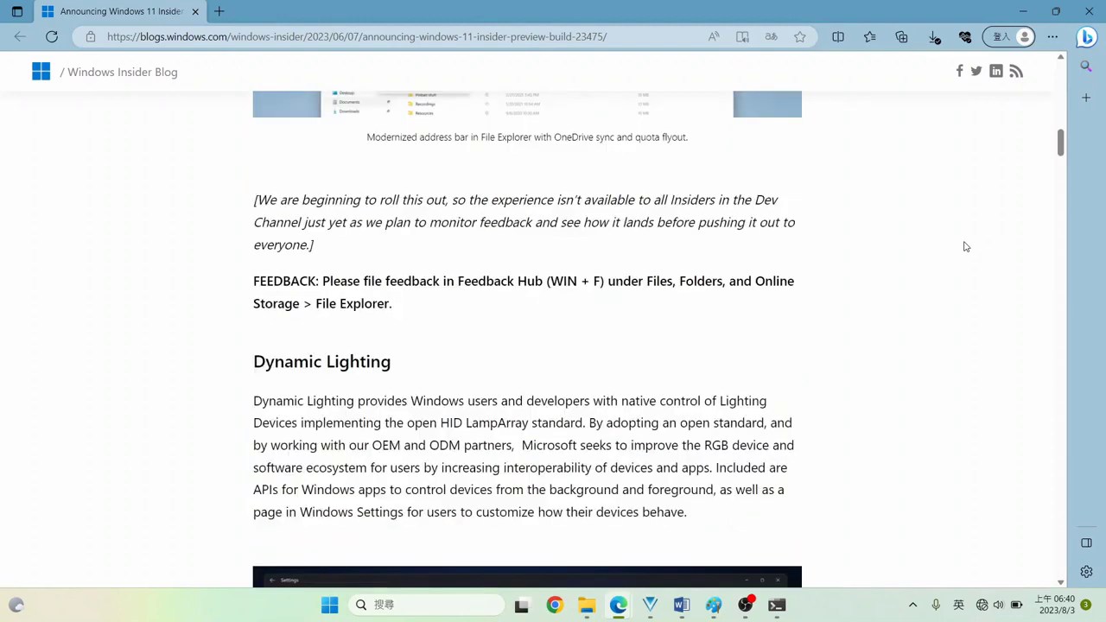
scroll(967, 246, down, 2)
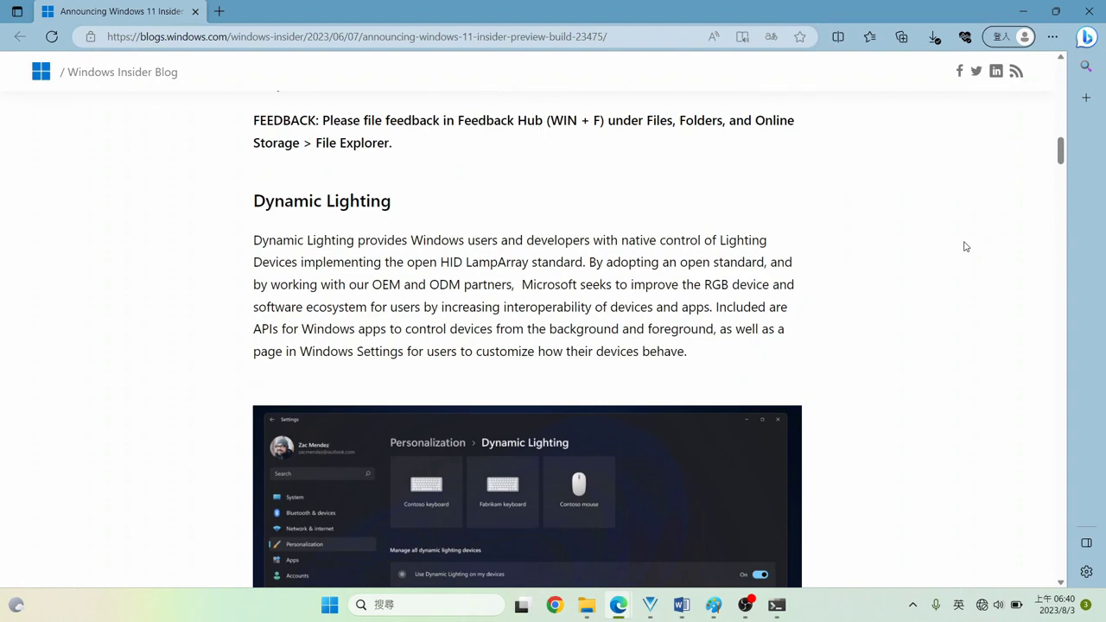
scroll(966, 246, down, 5)
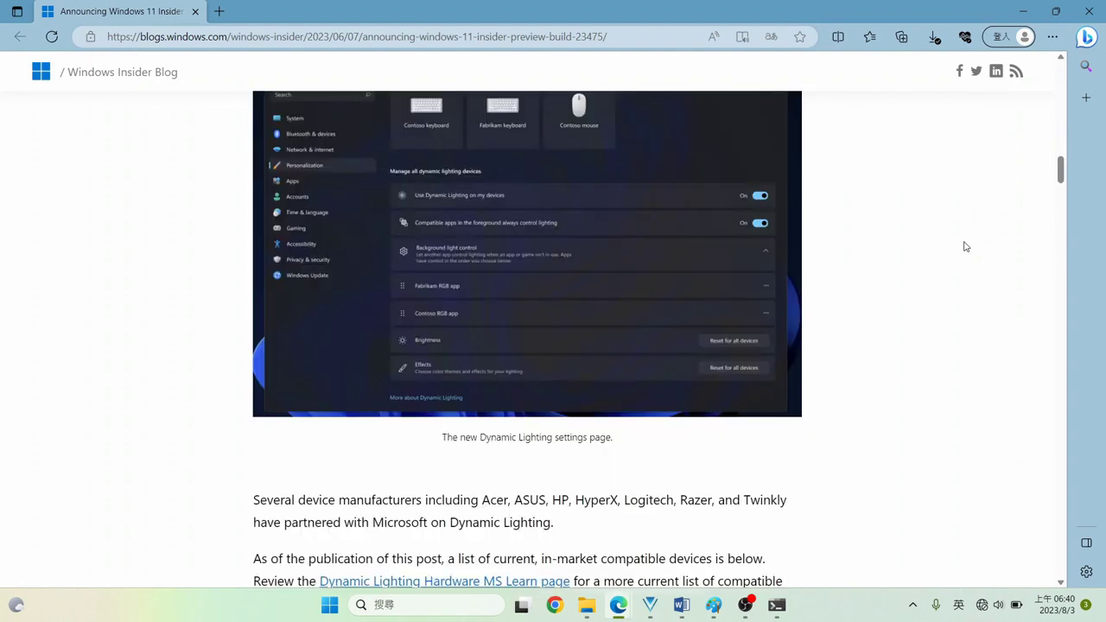
scroll(966, 247, down, 3)
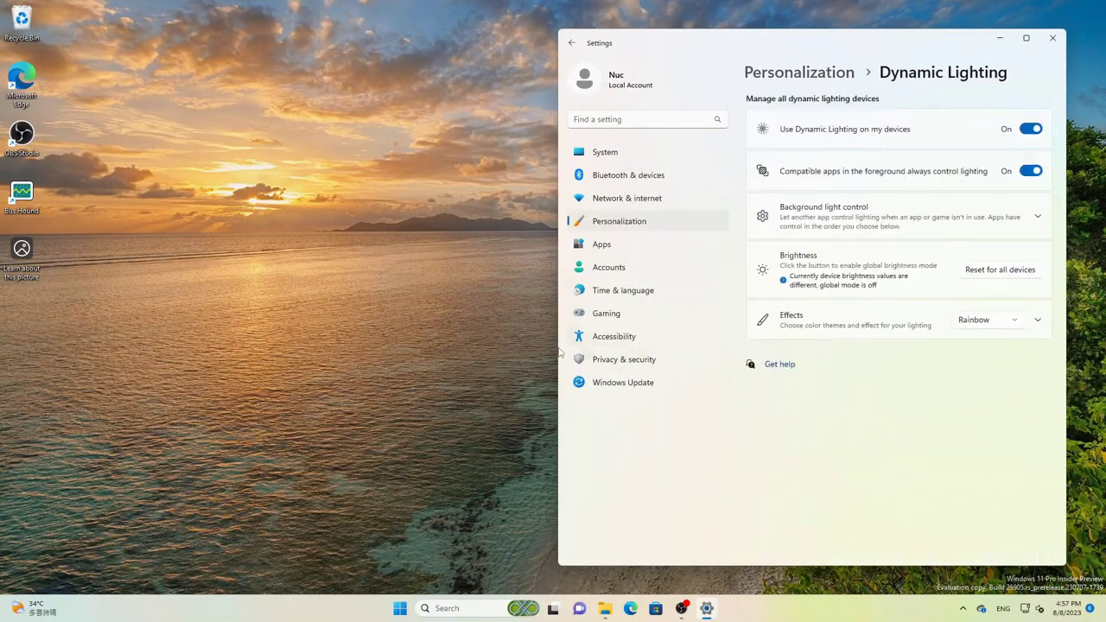
Widen Settings, launch Bus Hound, and stop then rerun its capture to clear the log.
drag(557, 344, 454, 344)
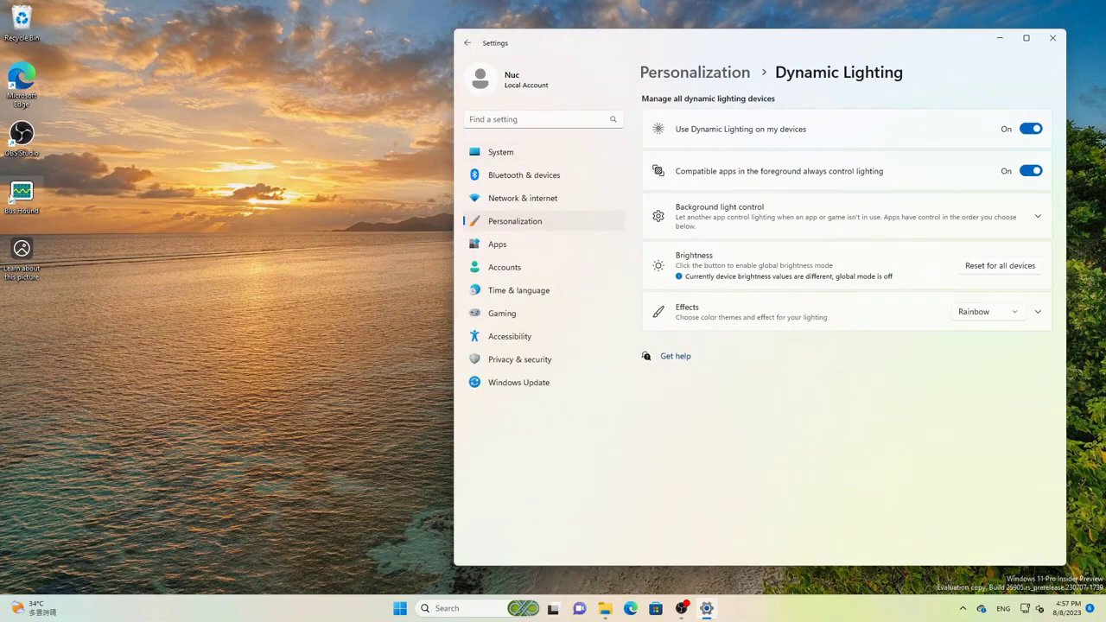
double_click(31, 196)
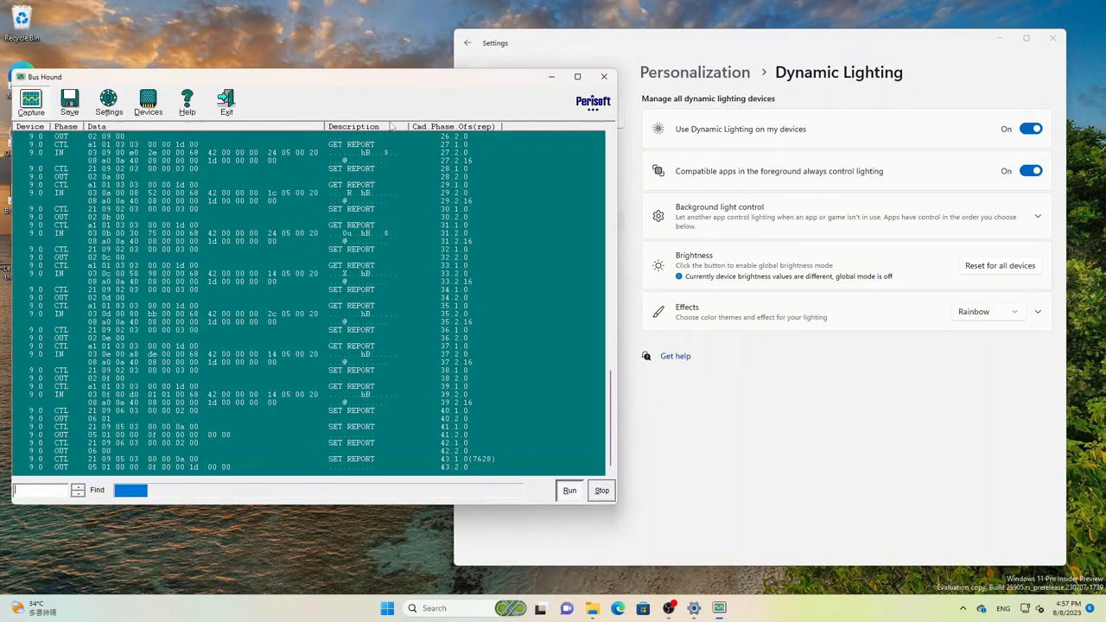
click(602, 491)
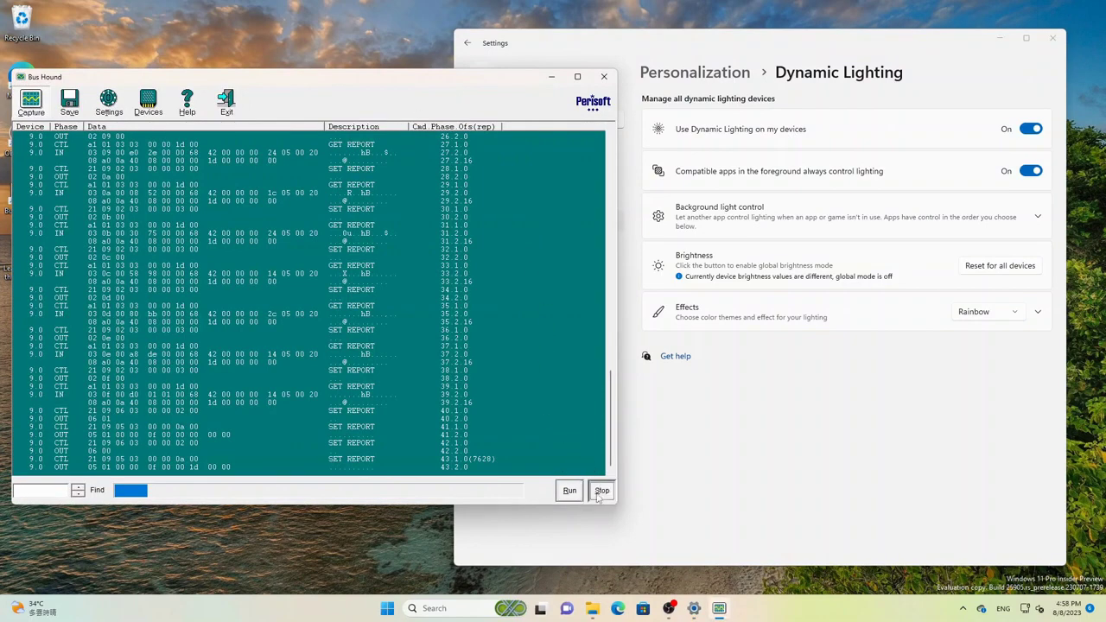
click(570, 492)
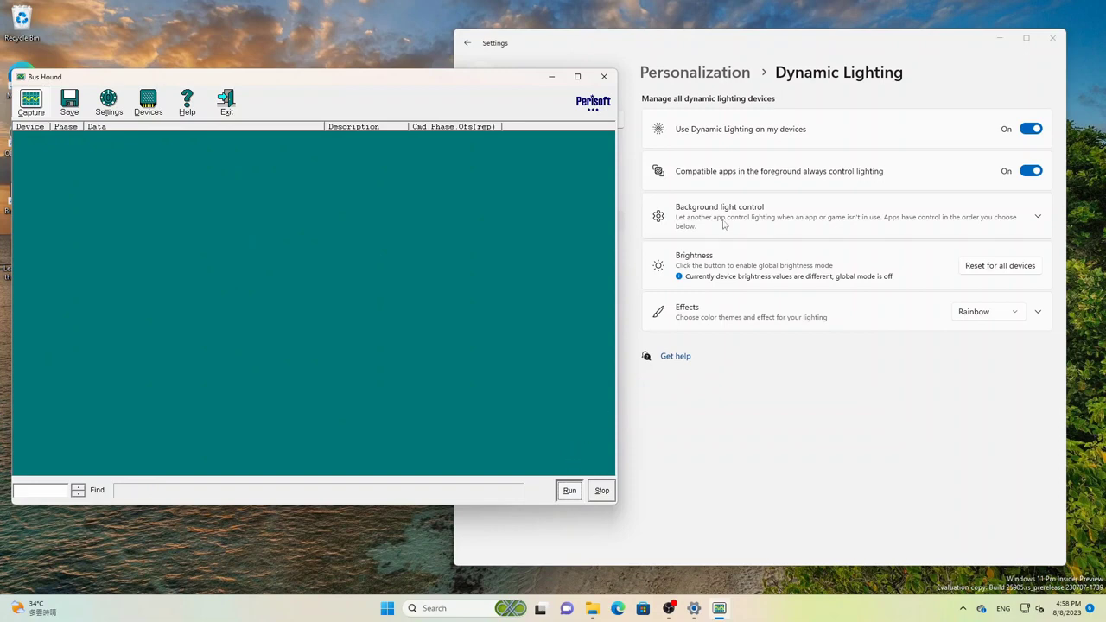
Switch the Dynamic Lighting effect to Wheel while watching the Bus Hound log.
click(733, 47)
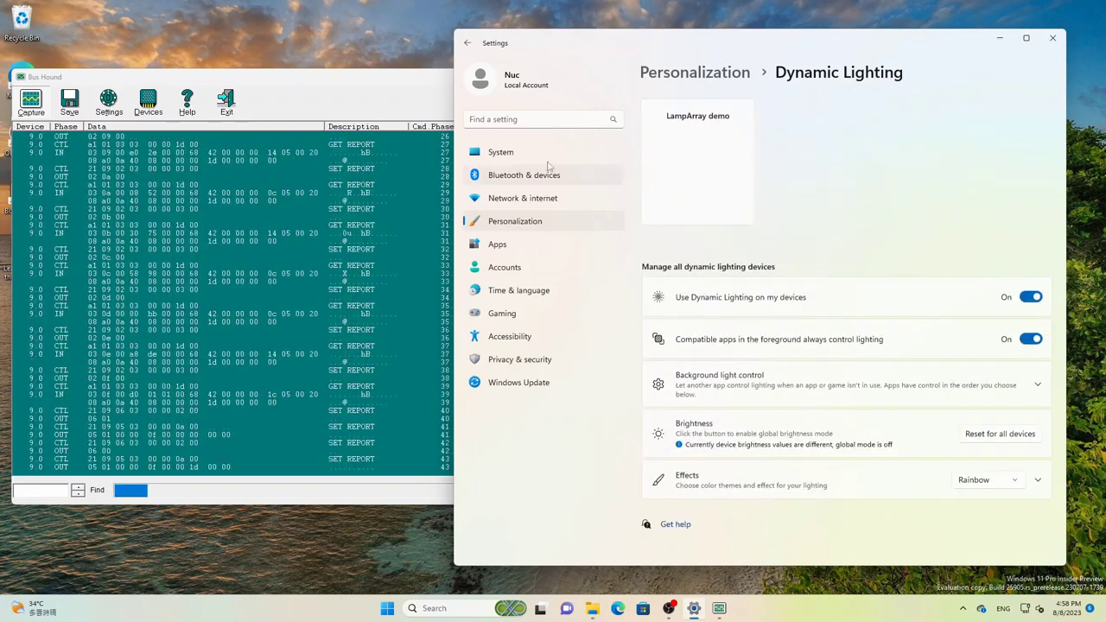
click(338, 91)
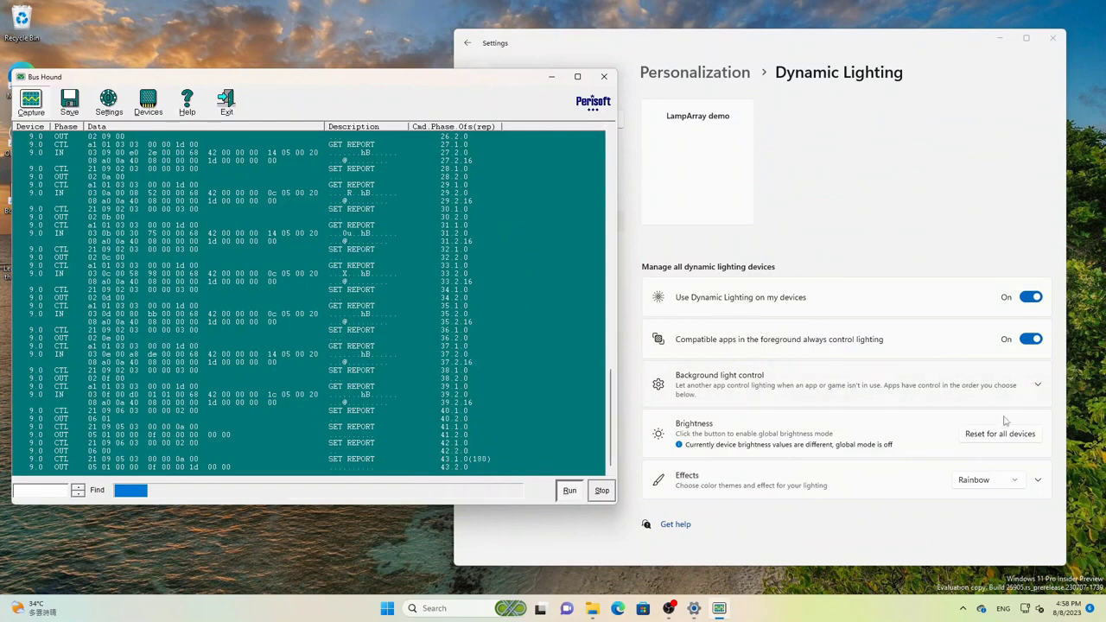
click(987, 481)
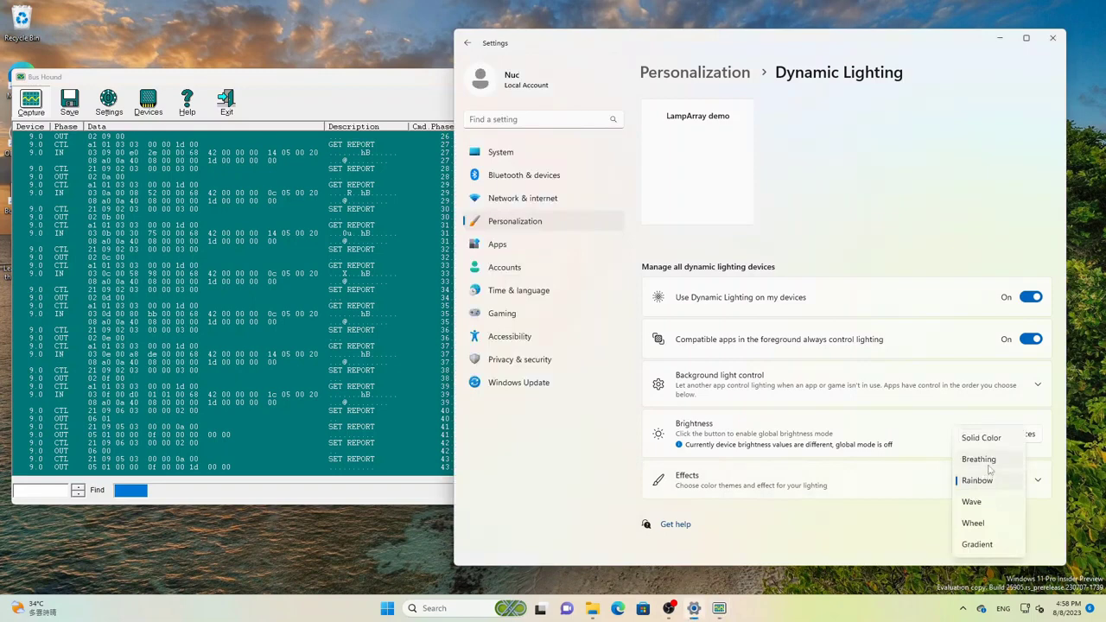
click(978, 523)
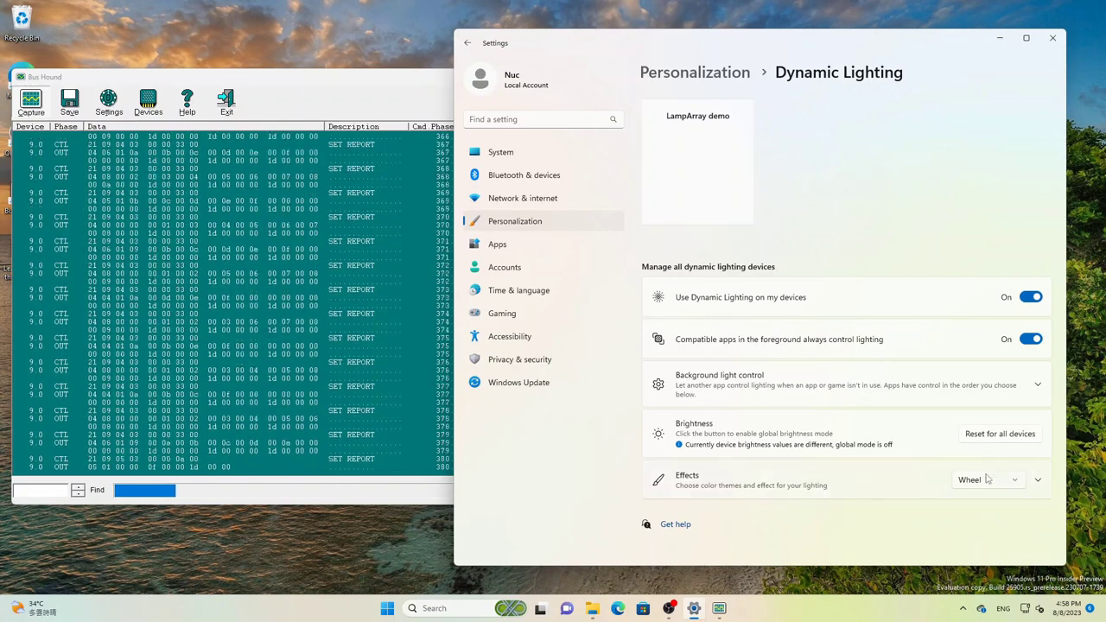
Change the effect to Solid Color with a Yellow gold colour.
click(981, 481)
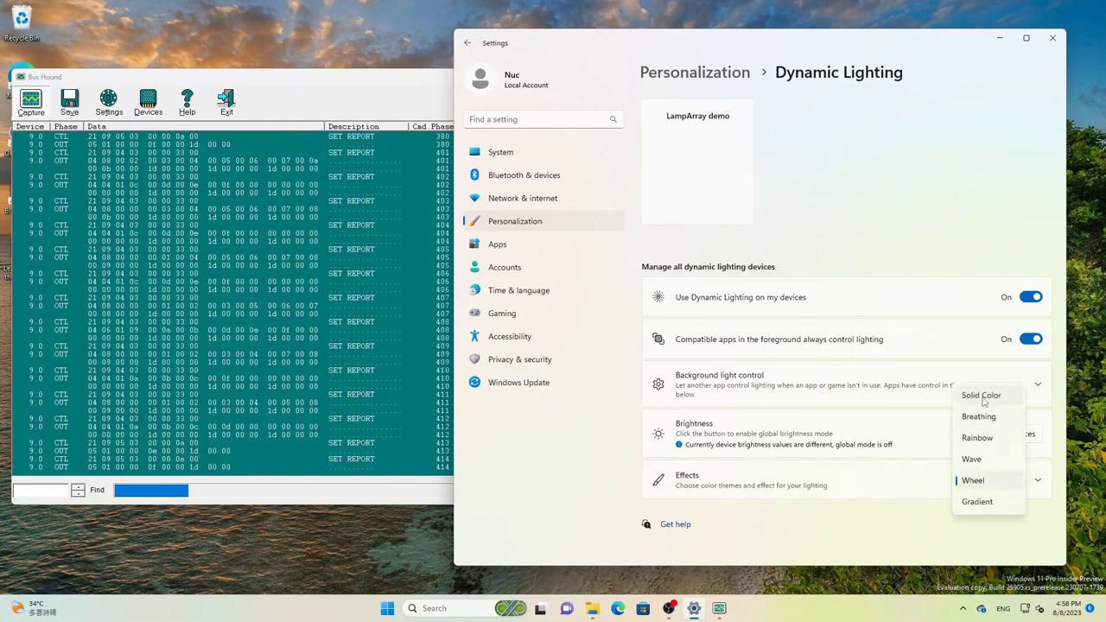
click(983, 397)
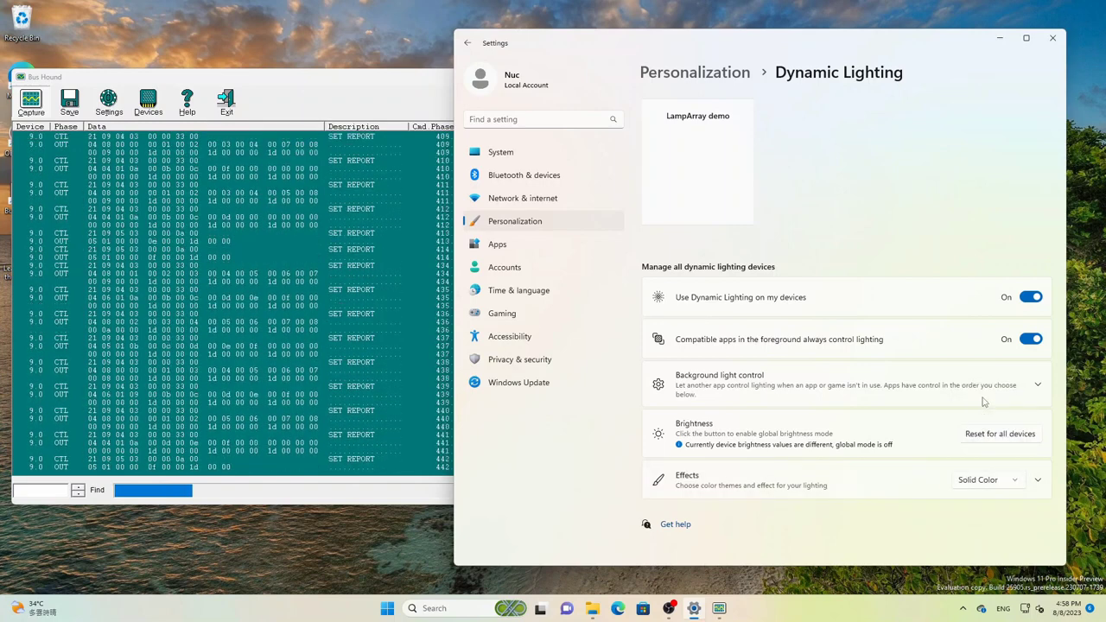
click(385, 93)
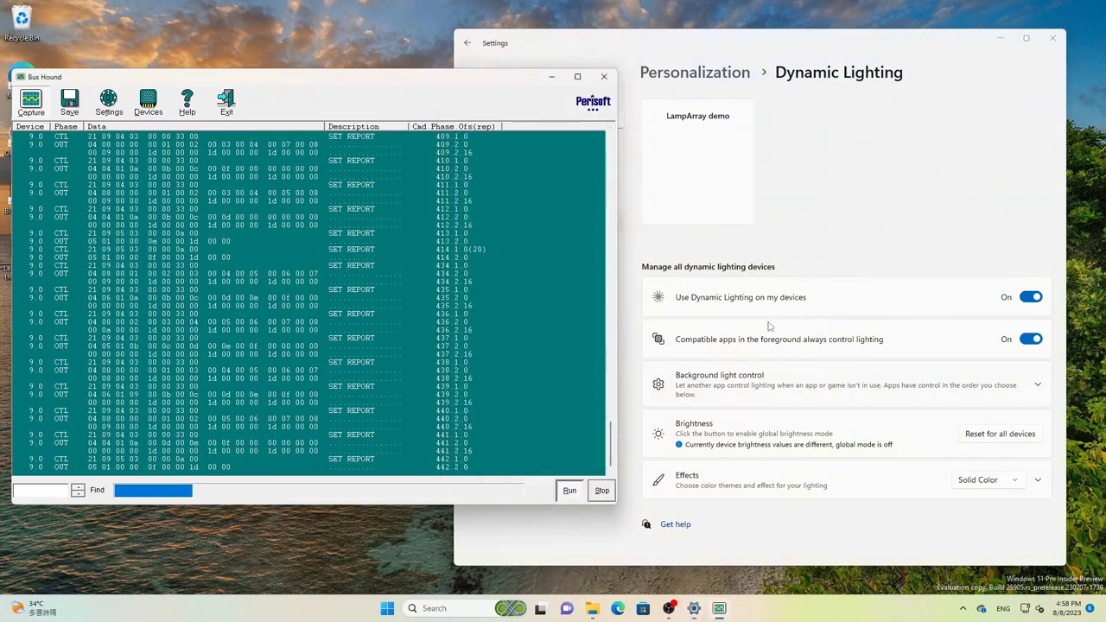
click(988, 480)
click(740, 476)
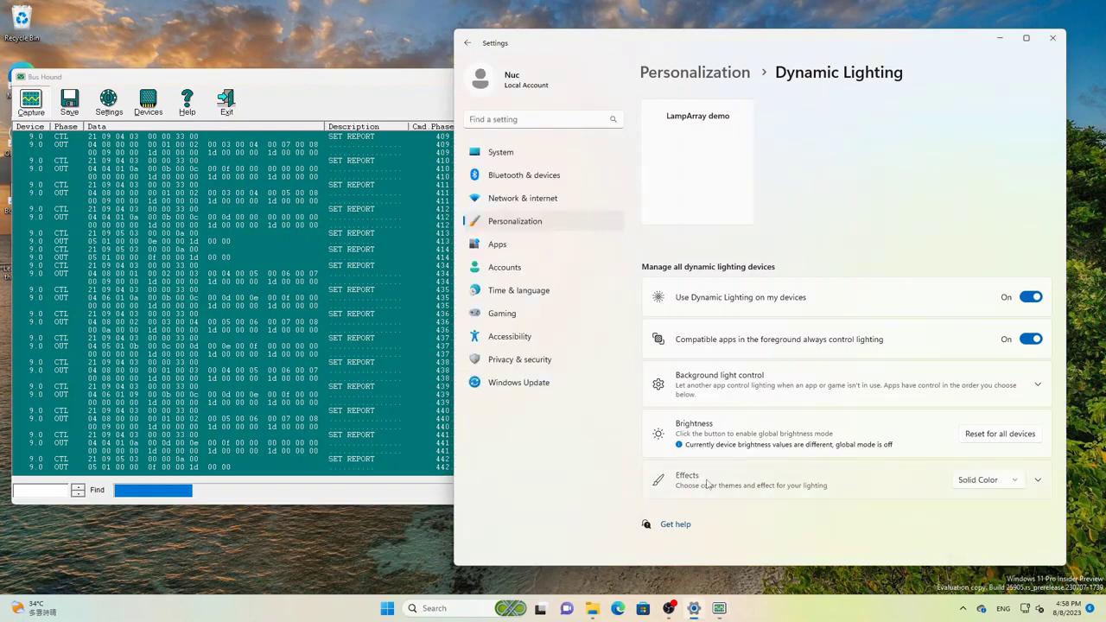
click(740, 476)
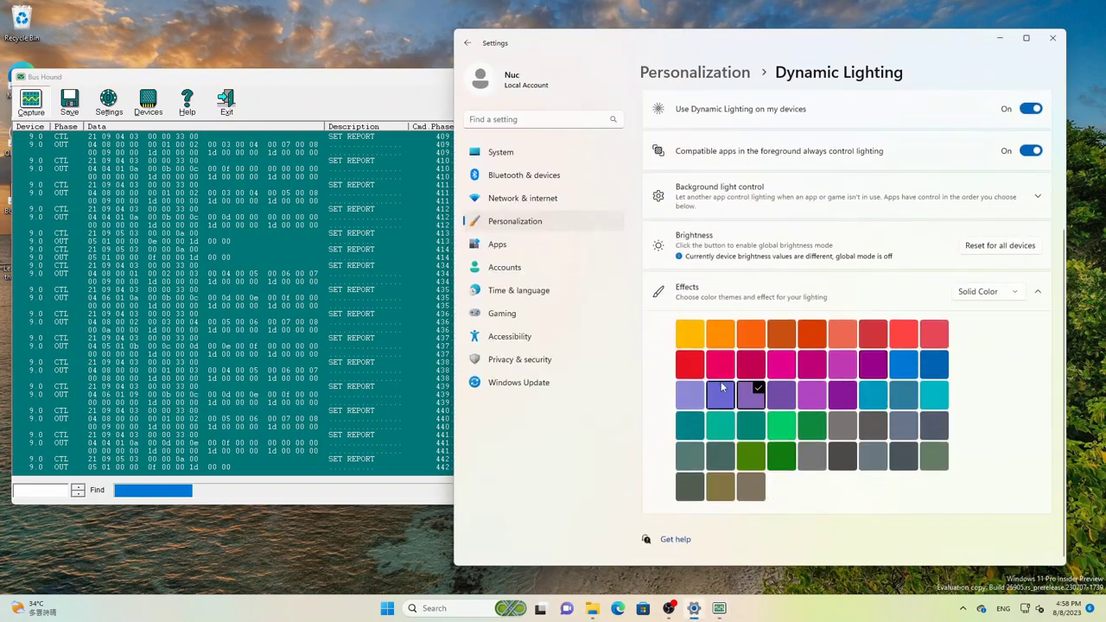
click(692, 339)
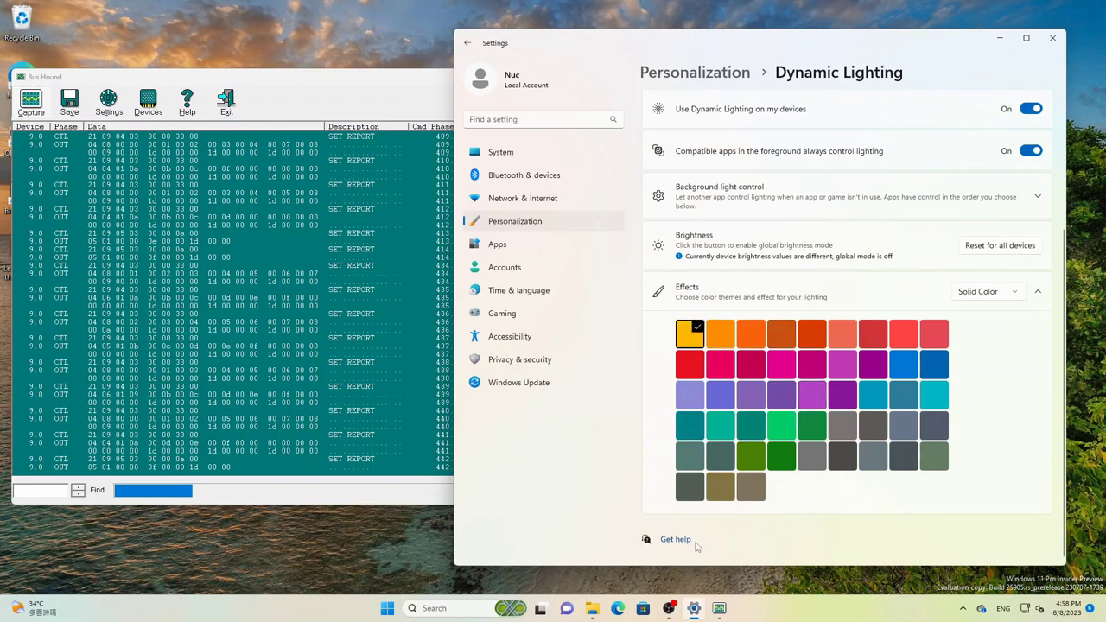
Reset brightness on all lighting devices and switch the effect to Breathing.
scroll(958, 398, up, 3)
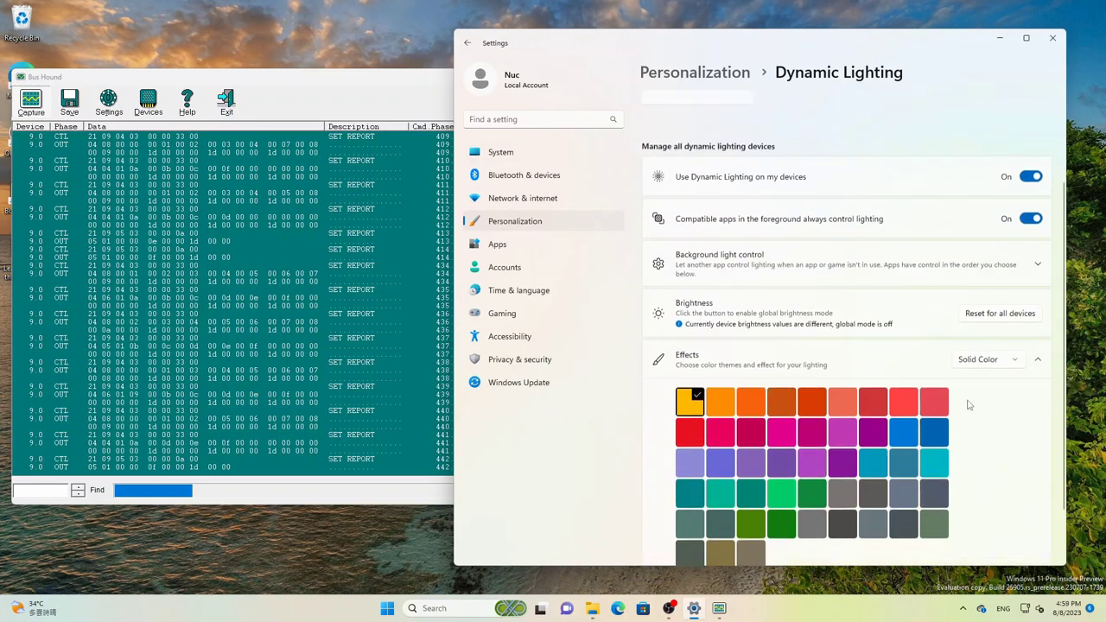
click(1008, 391)
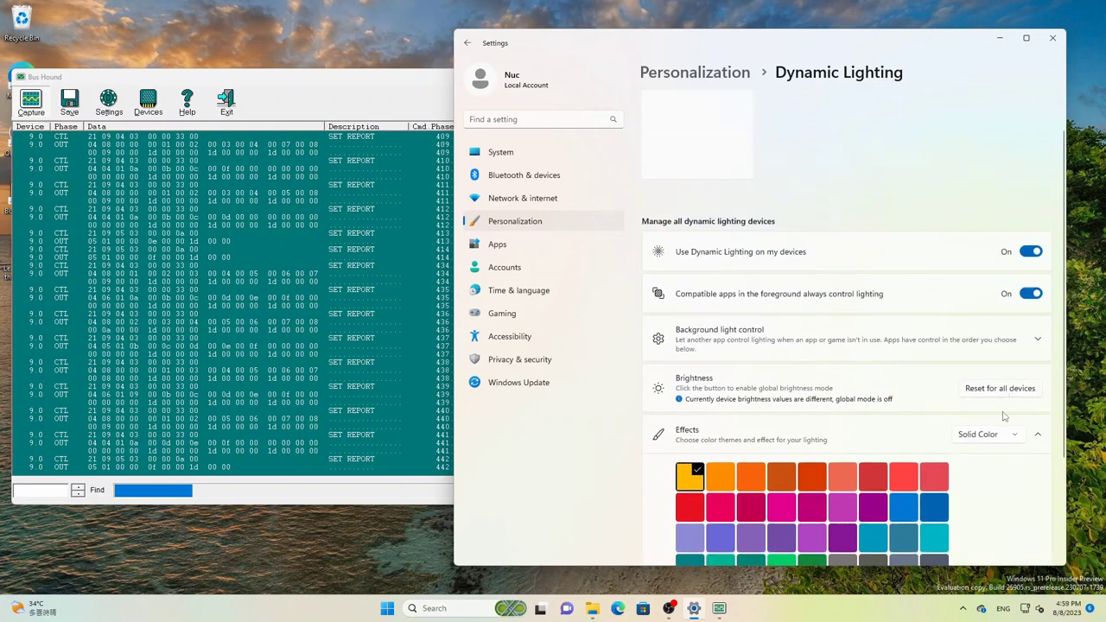
click(991, 436)
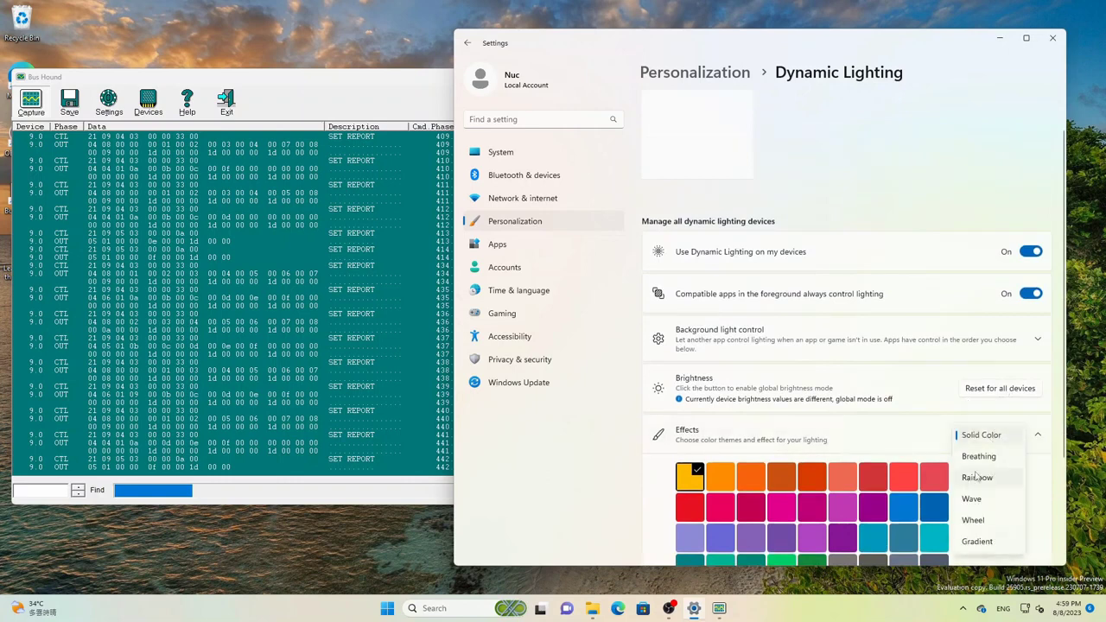
click(979, 457)
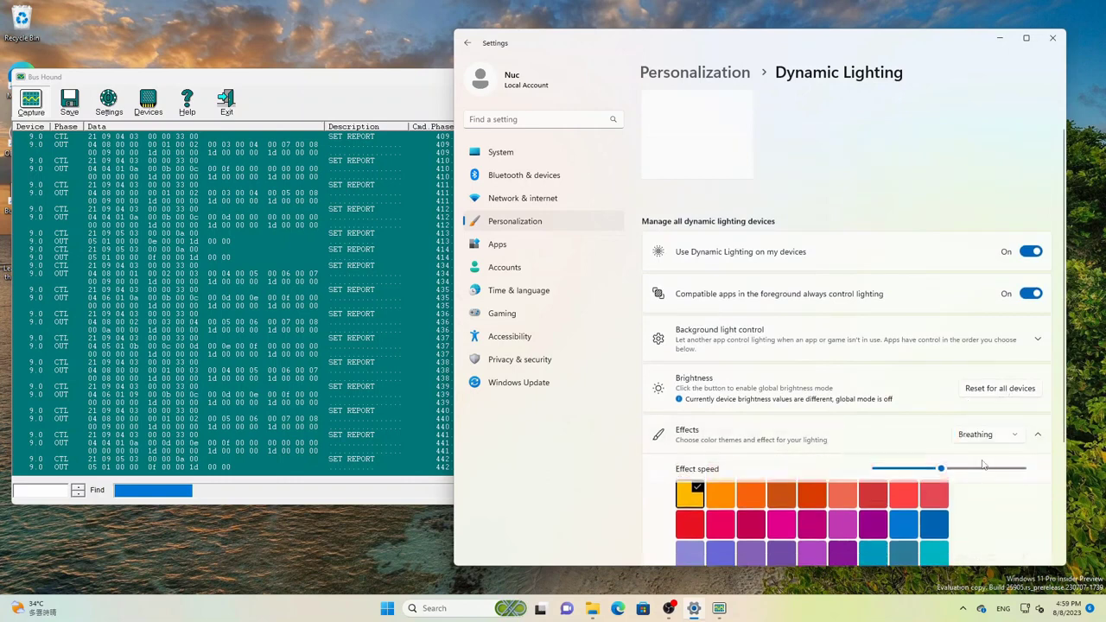
click(346, 101)
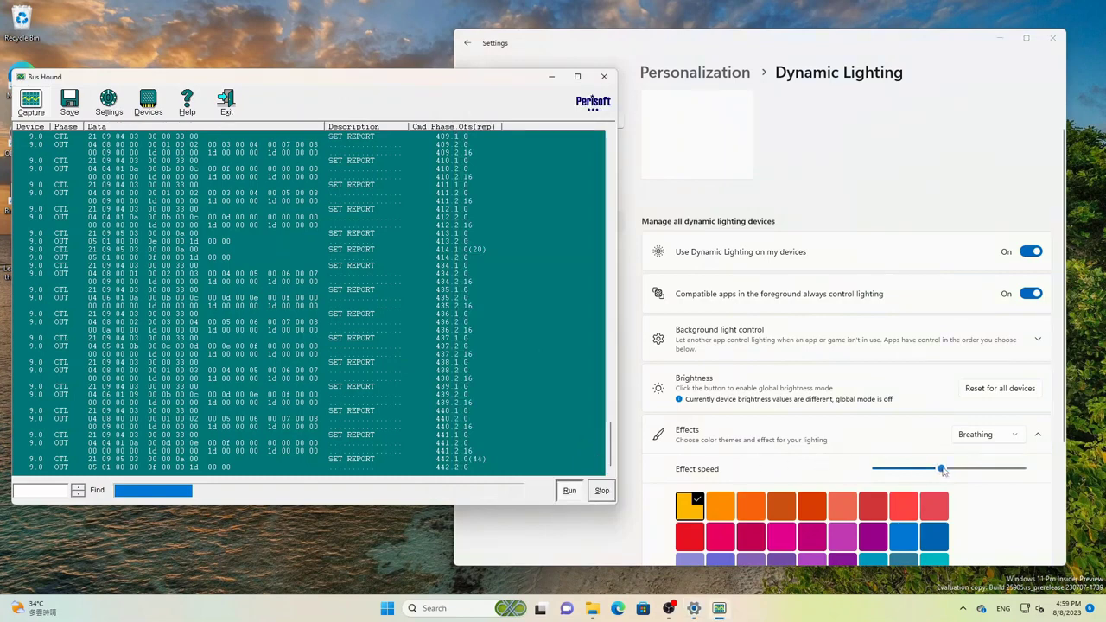
Switch the lighting effect back to Wheel.
scroll(968, 441, down, 2)
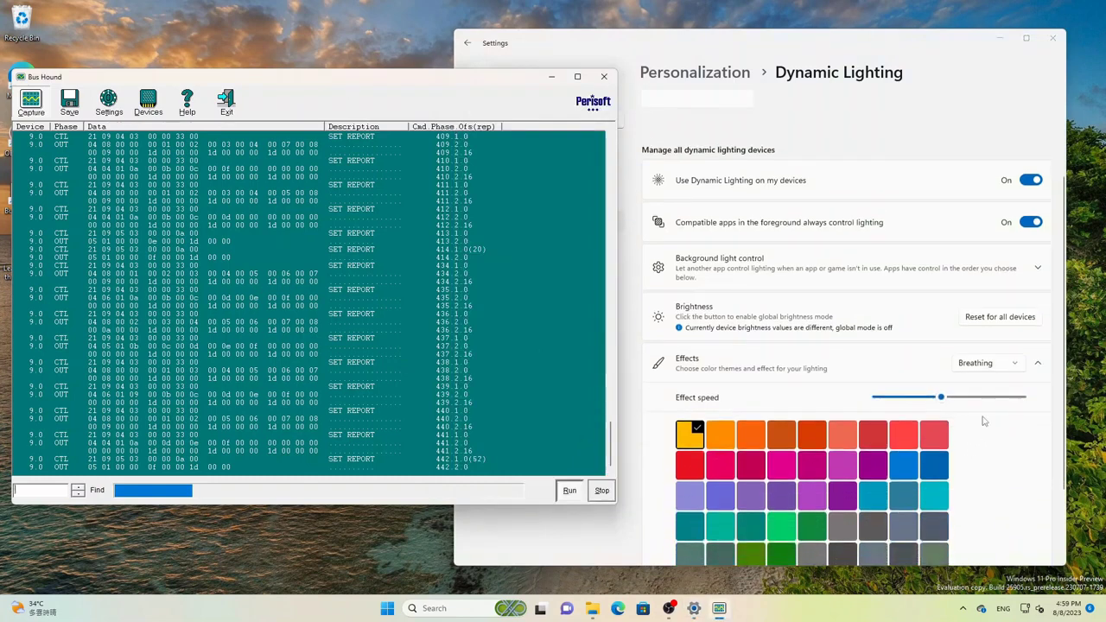
click(1013, 367)
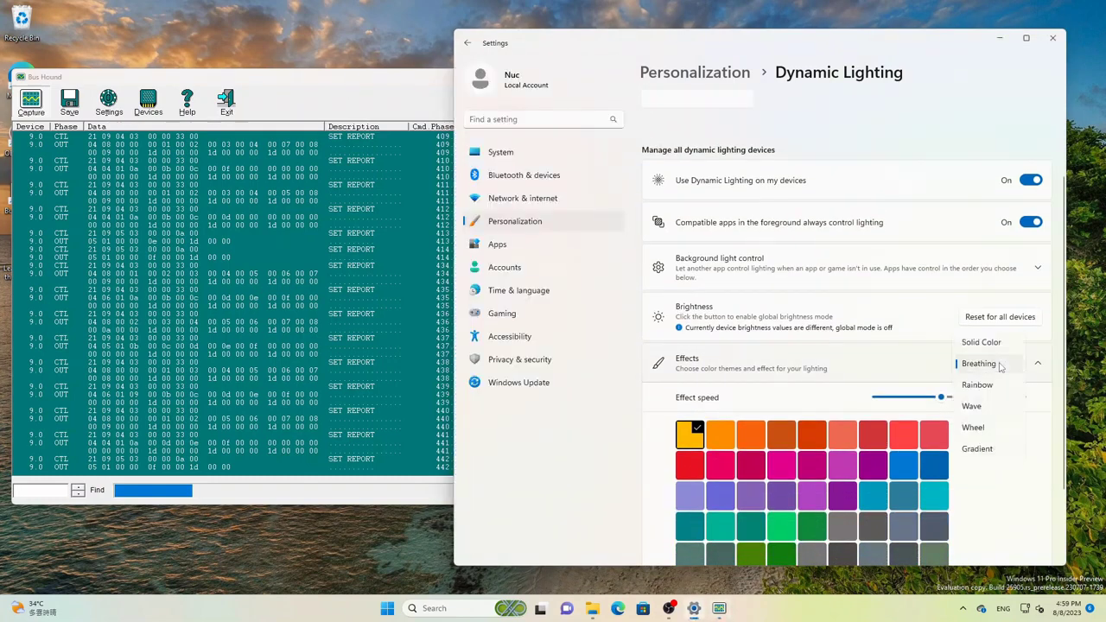
click(974, 429)
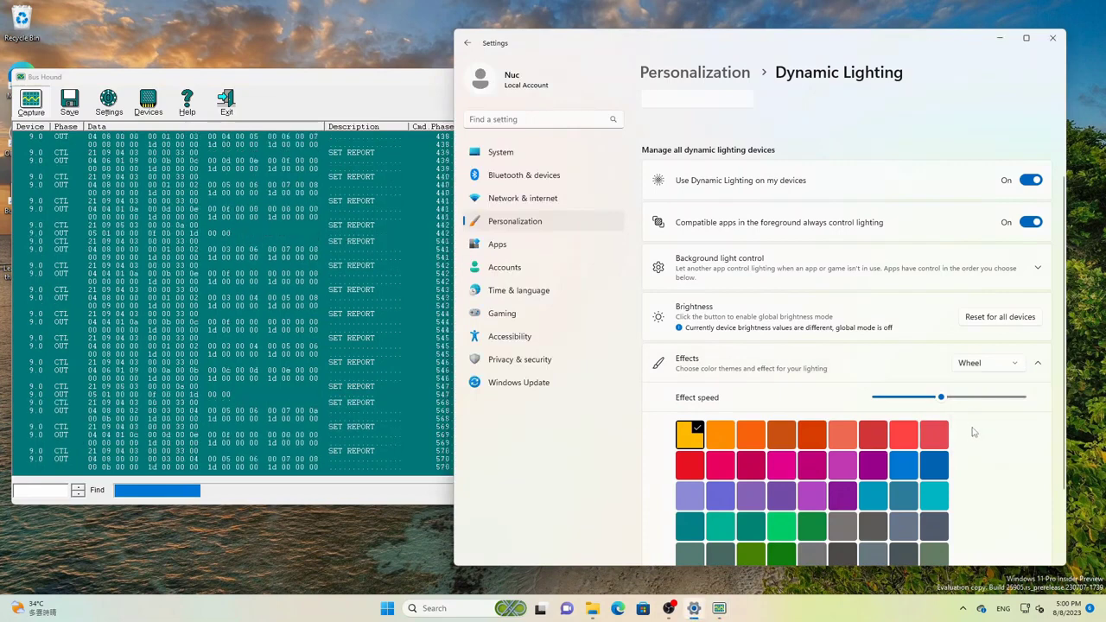
scroll(865, 285, up, 2)
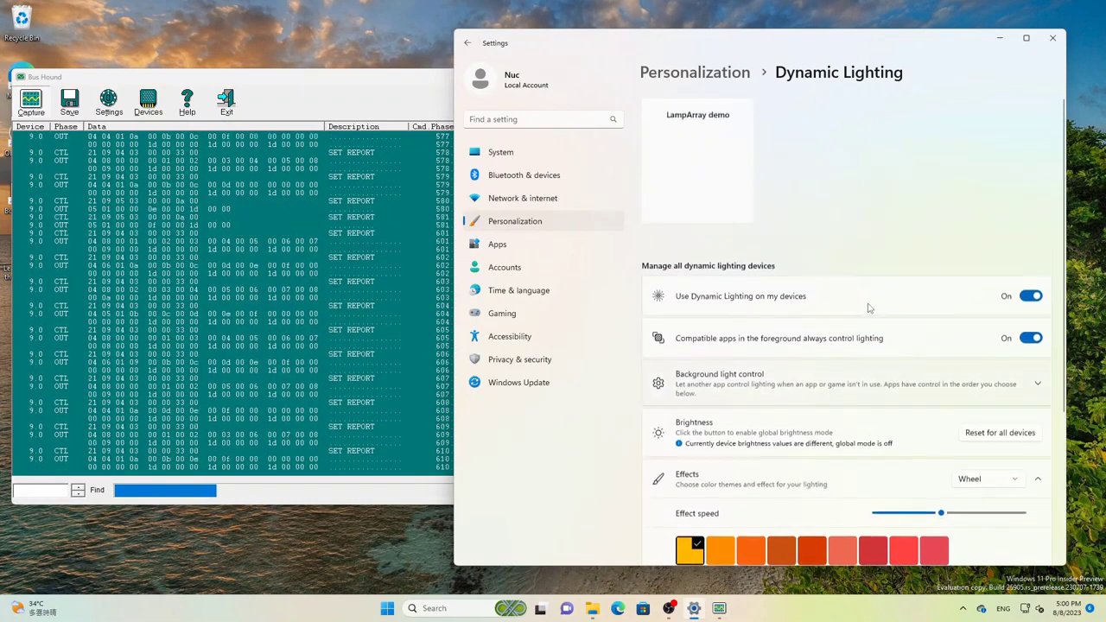
Toggle Dynamic Lighting on the LampArray demo device off, on, and off again.
click(709, 190)
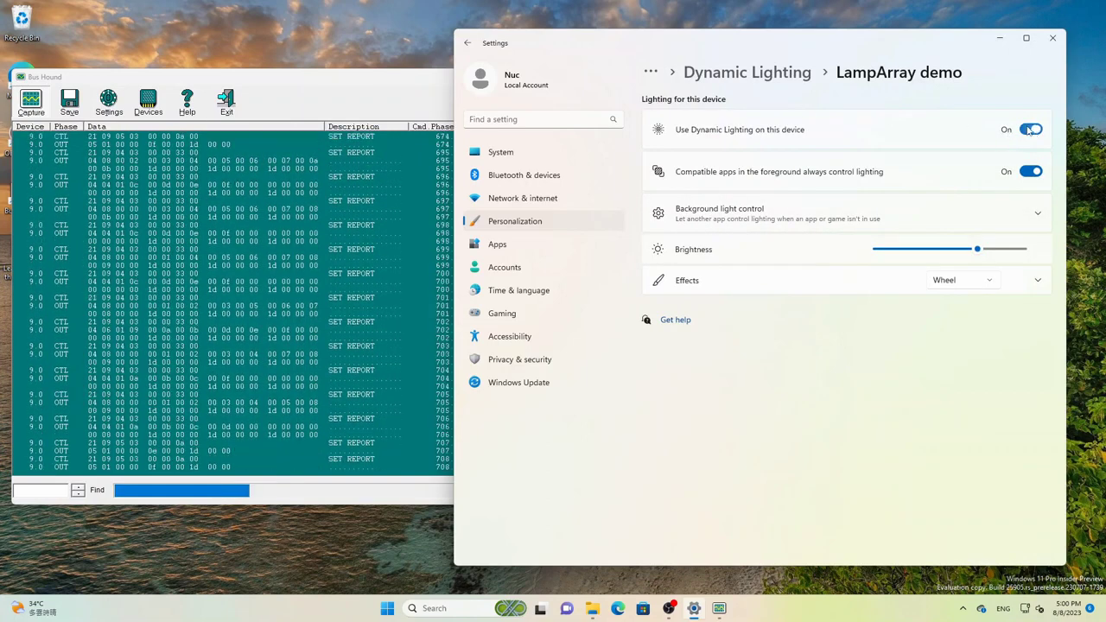
click(1028, 130)
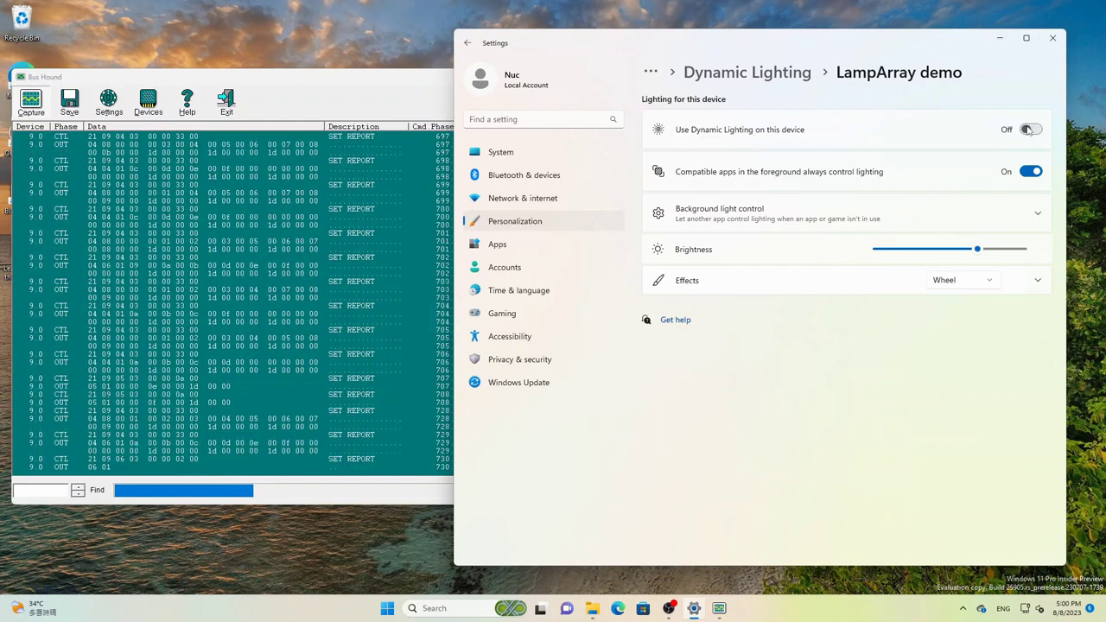
click(1029, 130)
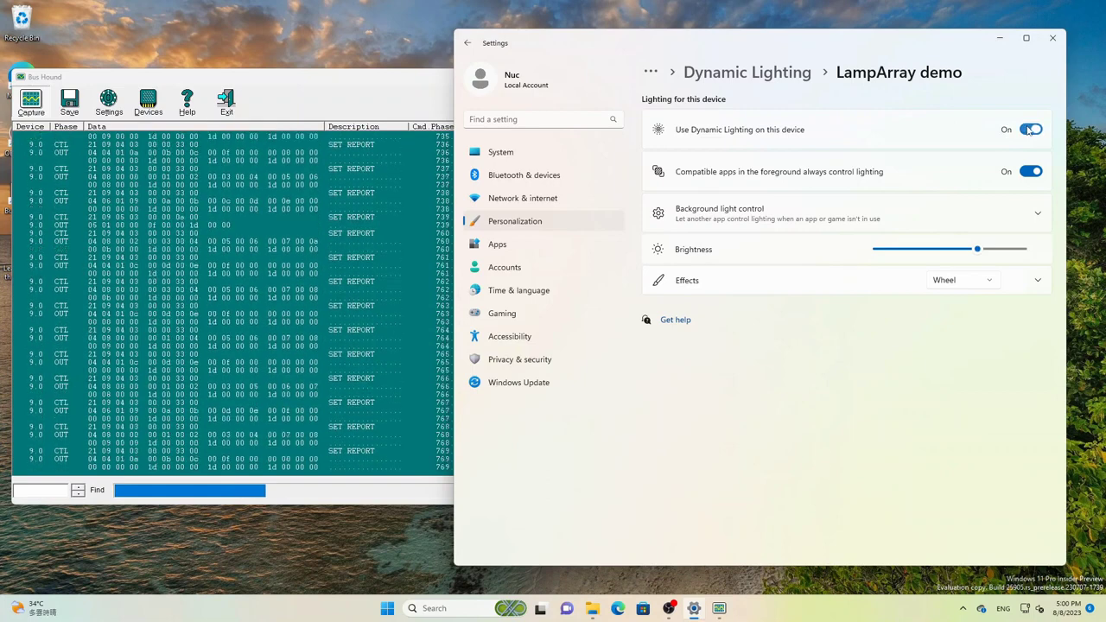
click(1028, 129)
Choose Rainbow, re-enable Dynamic Lighting on the device, and lower brightness to 22.
click(969, 285)
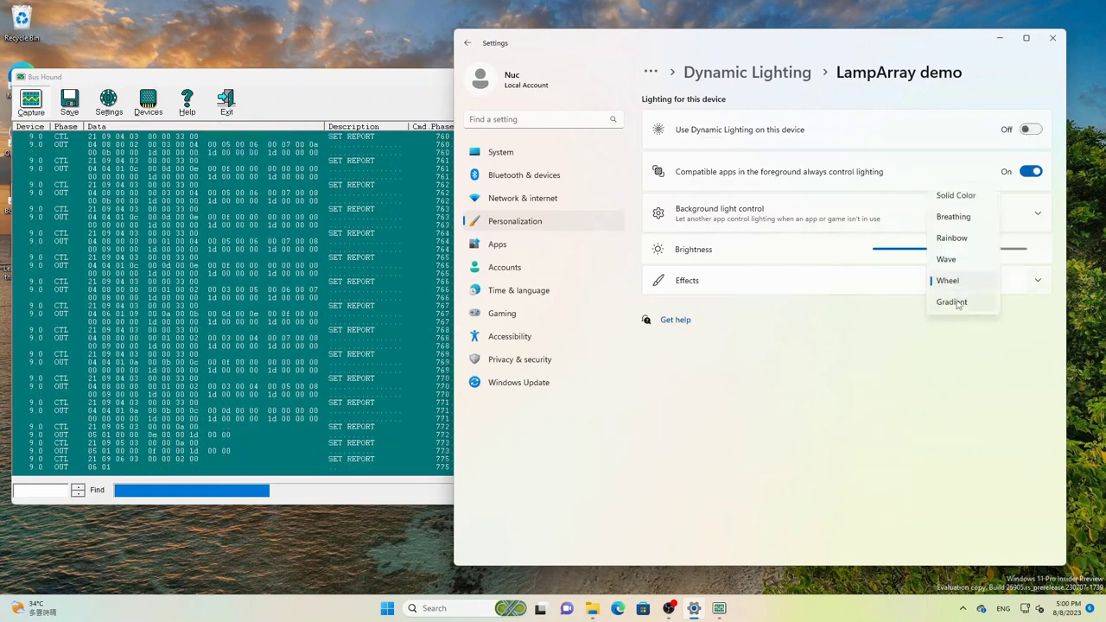
click(955, 239)
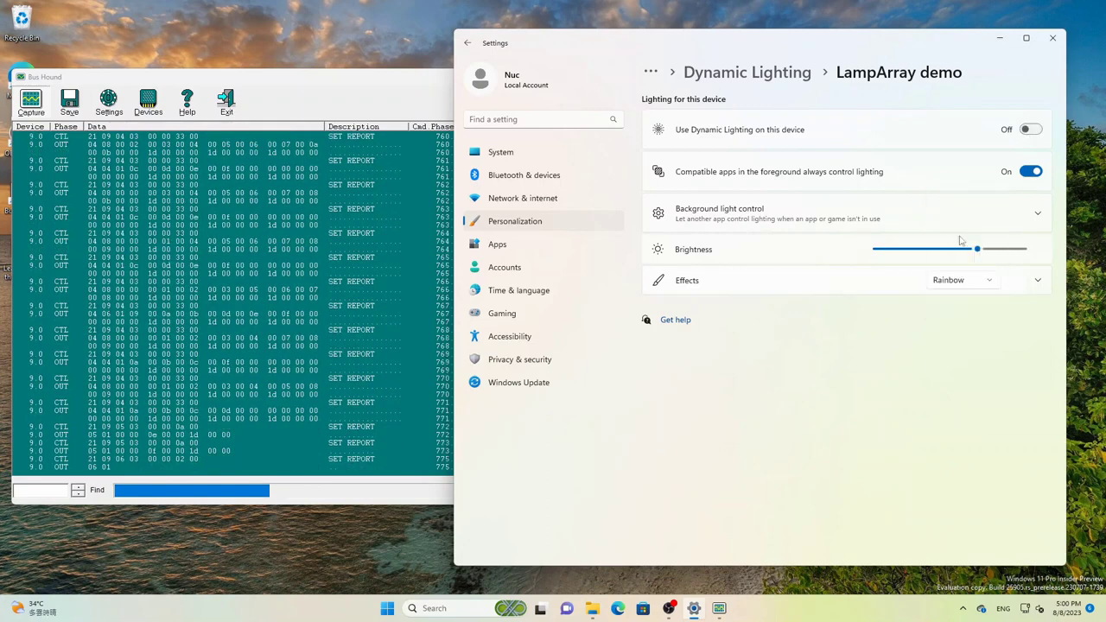
click(1031, 129)
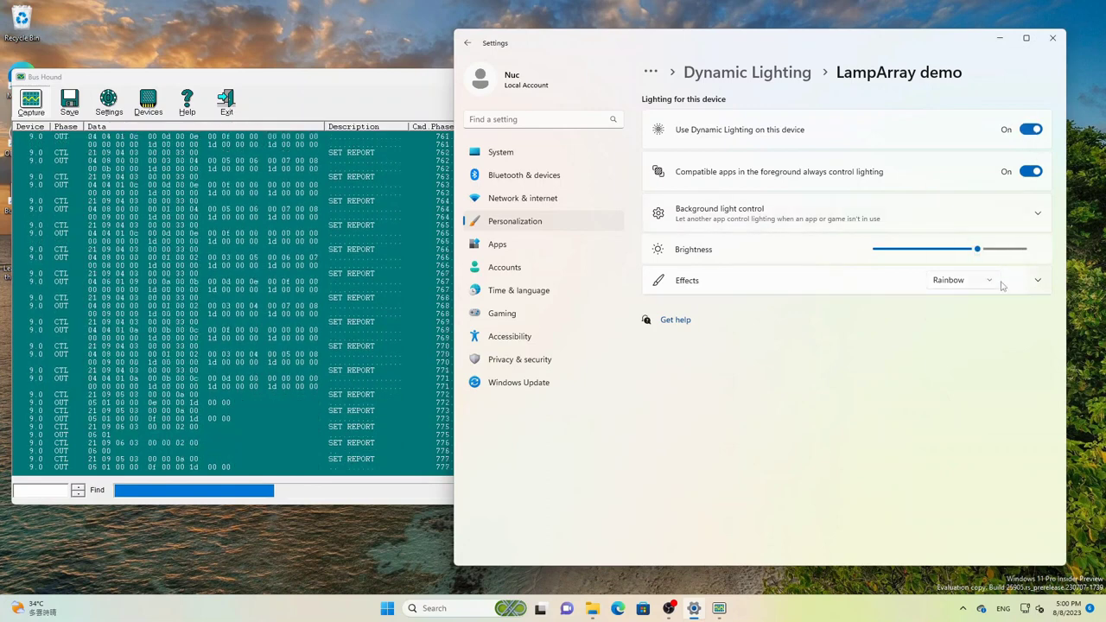
click(912, 250)
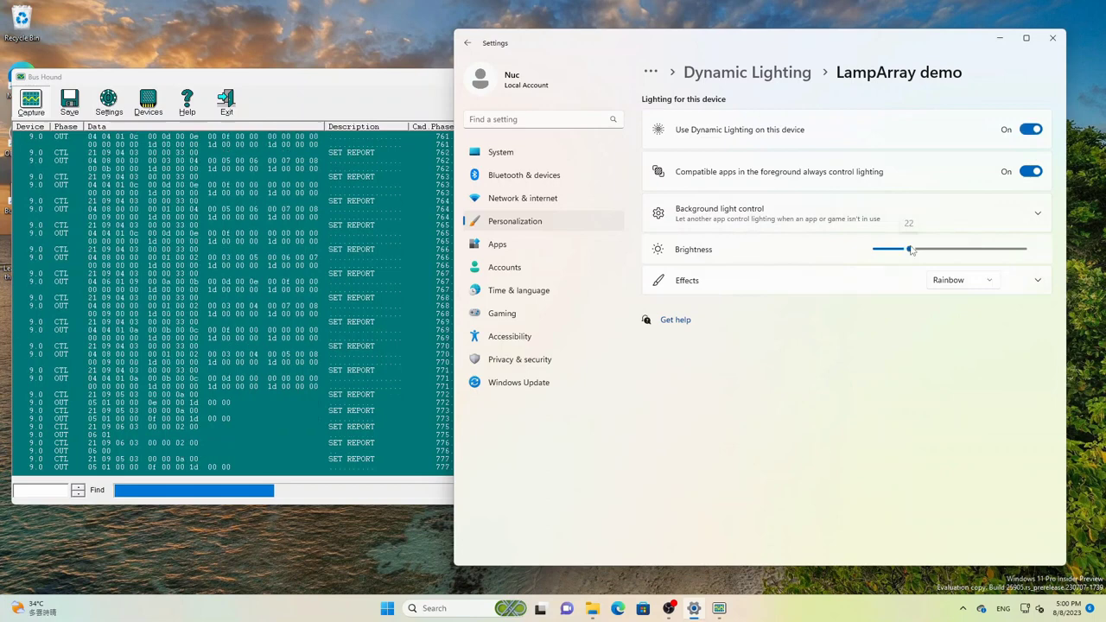
Toggle foreground-app control, switch the device effect to Gradient, and check the Bus Hound log.
click(718, 212)
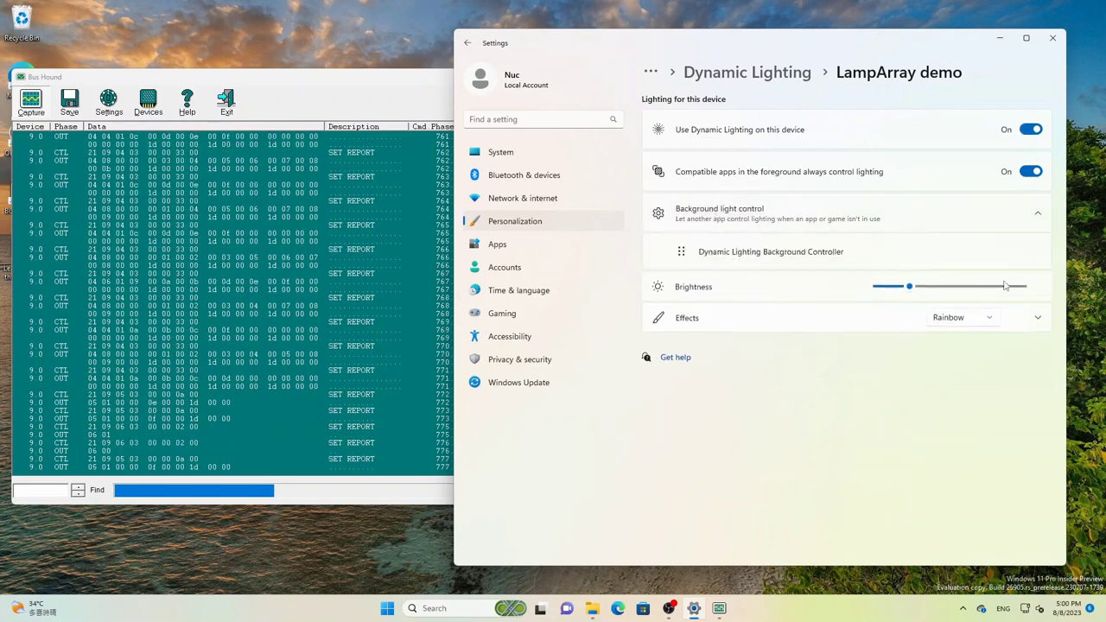
click(1030, 171)
click(960, 319)
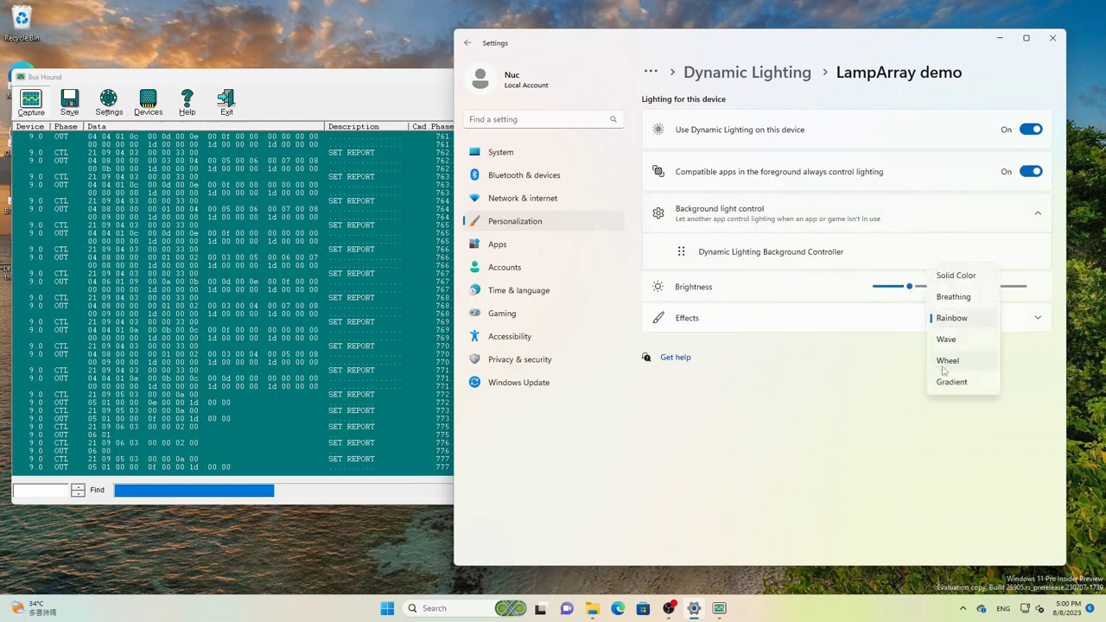
click(950, 382)
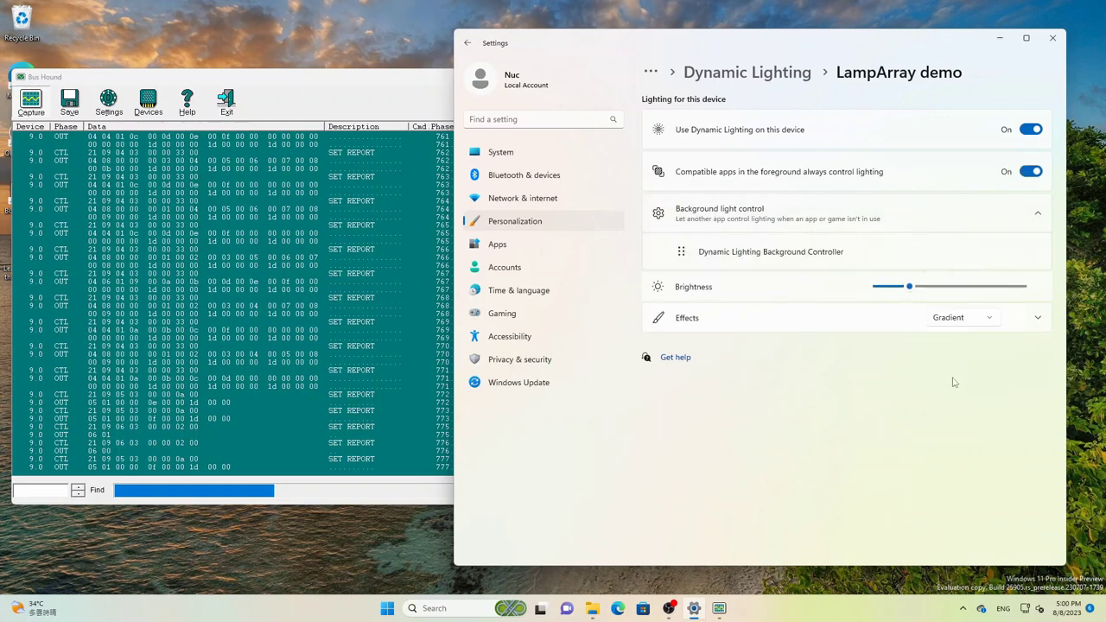
click(341, 242)
click(964, 343)
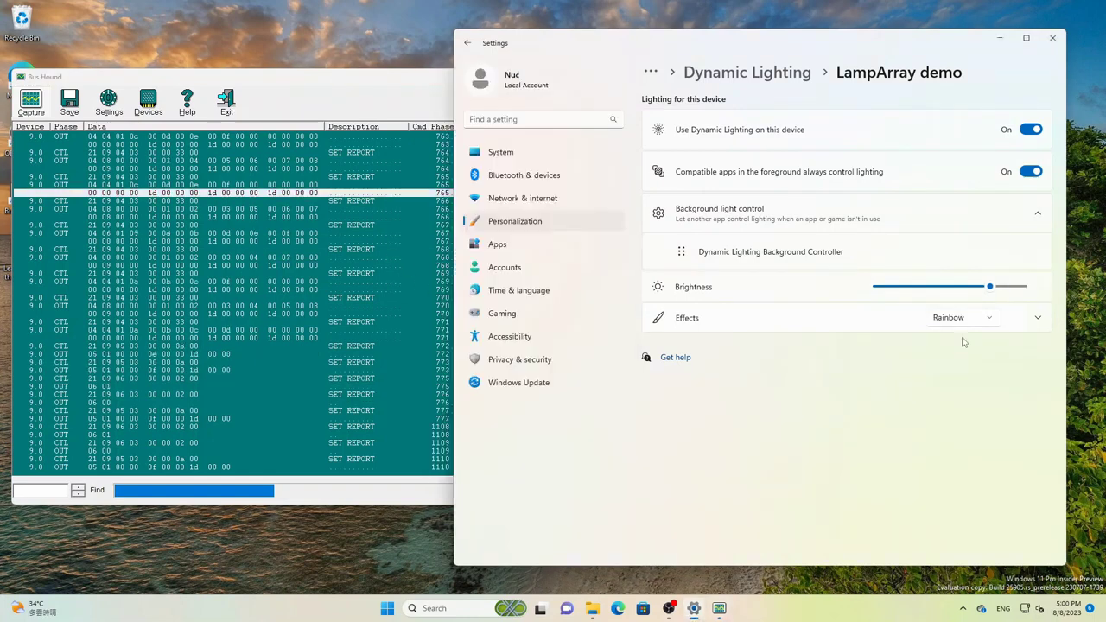
click(906, 287)
Go back to the Dynamic Lighting overview and expand its effects and background-control sections.
click(749, 72)
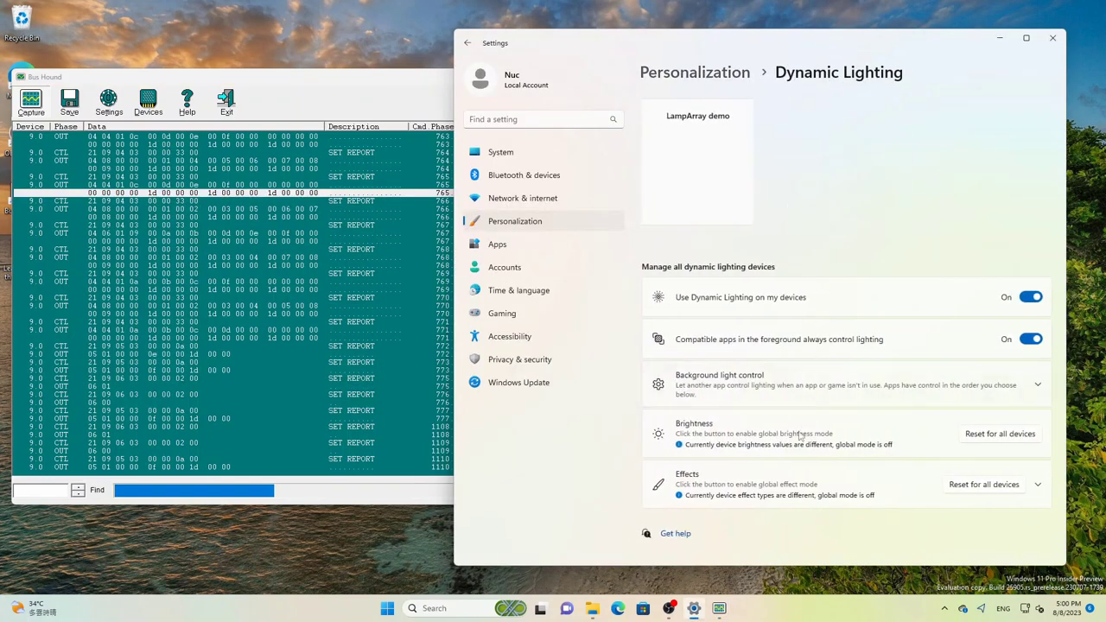
click(854, 485)
click(813, 394)
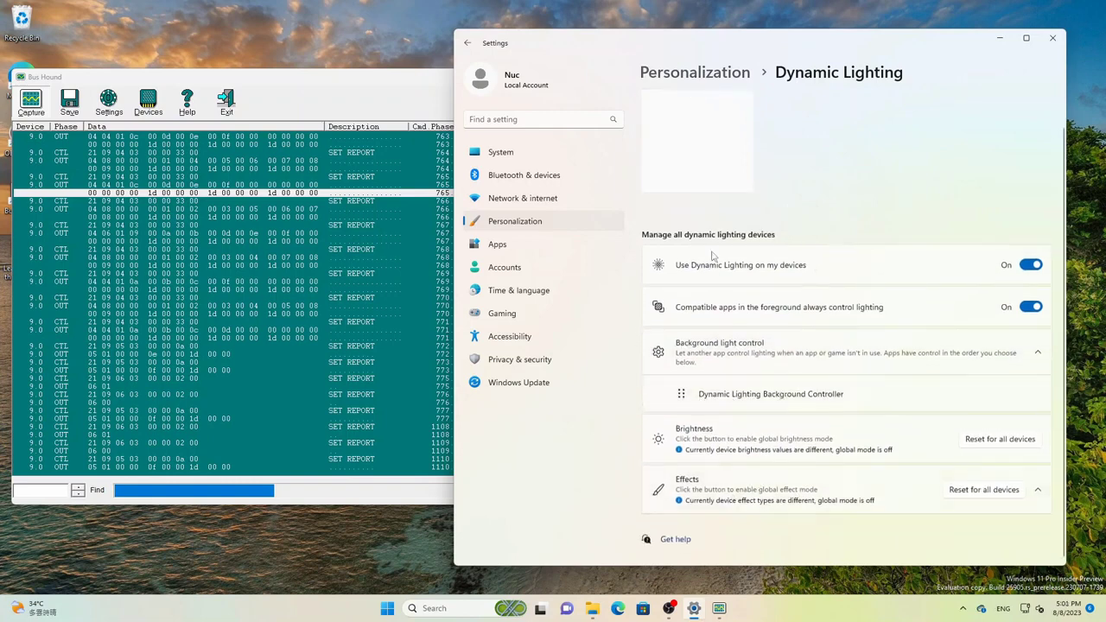
click(370, 111)
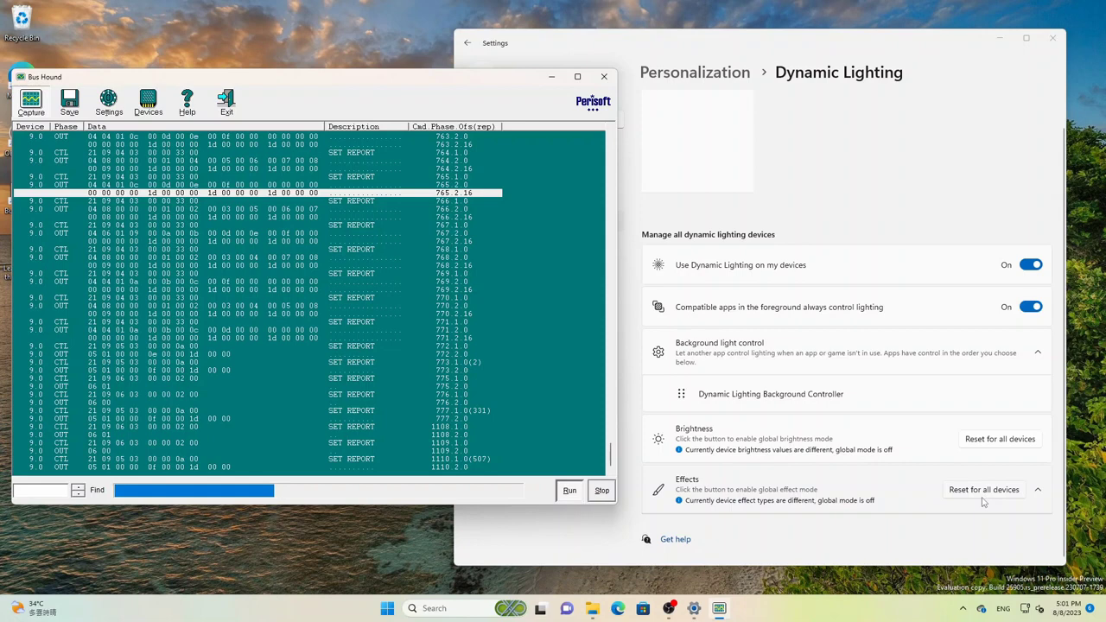
click(716, 163)
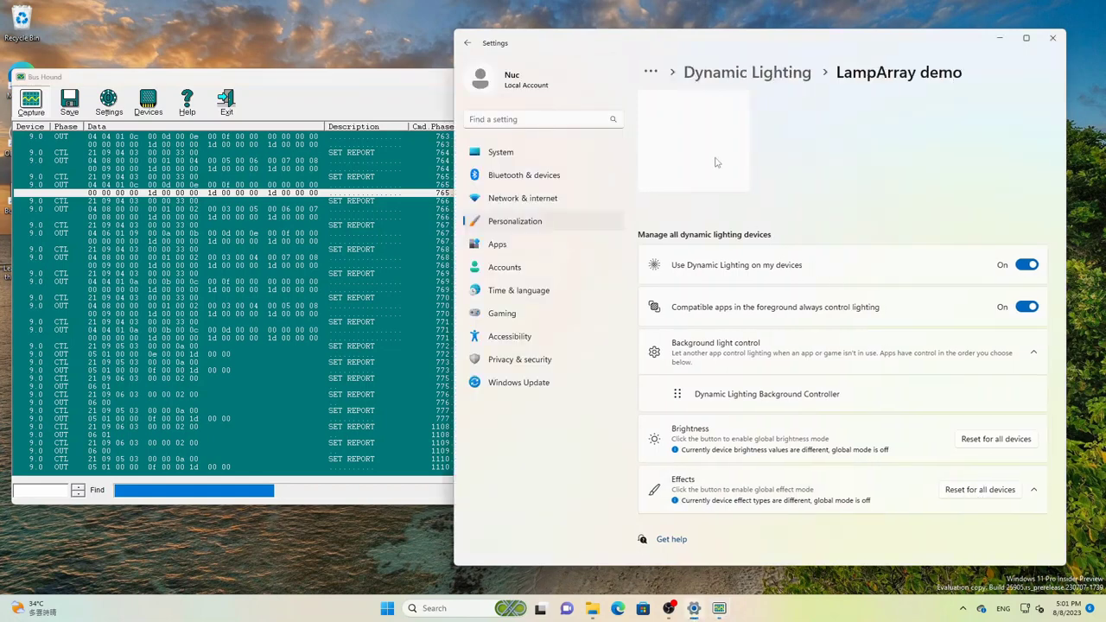
Go up to Personalization and reopen Dynamic Lighting.
click(775, 76)
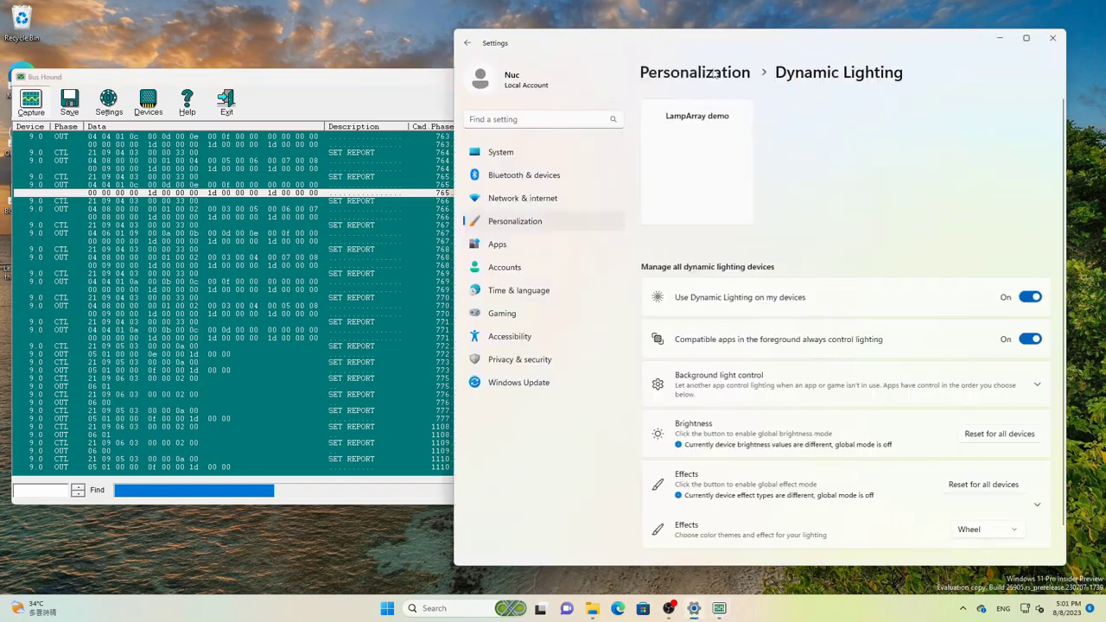
click(691, 73)
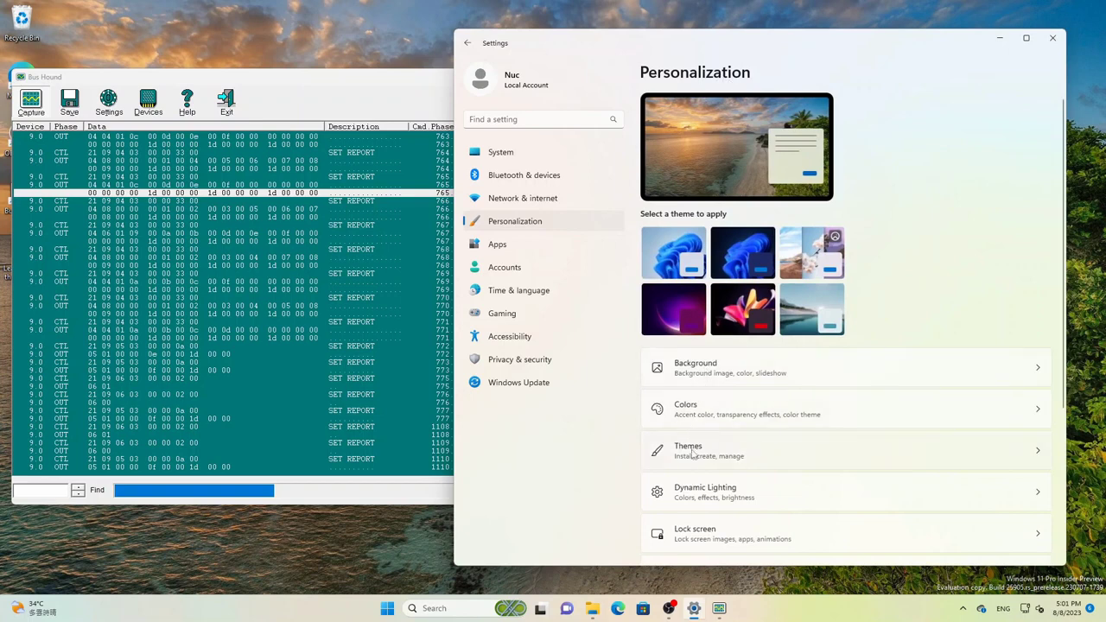
click(707, 497)
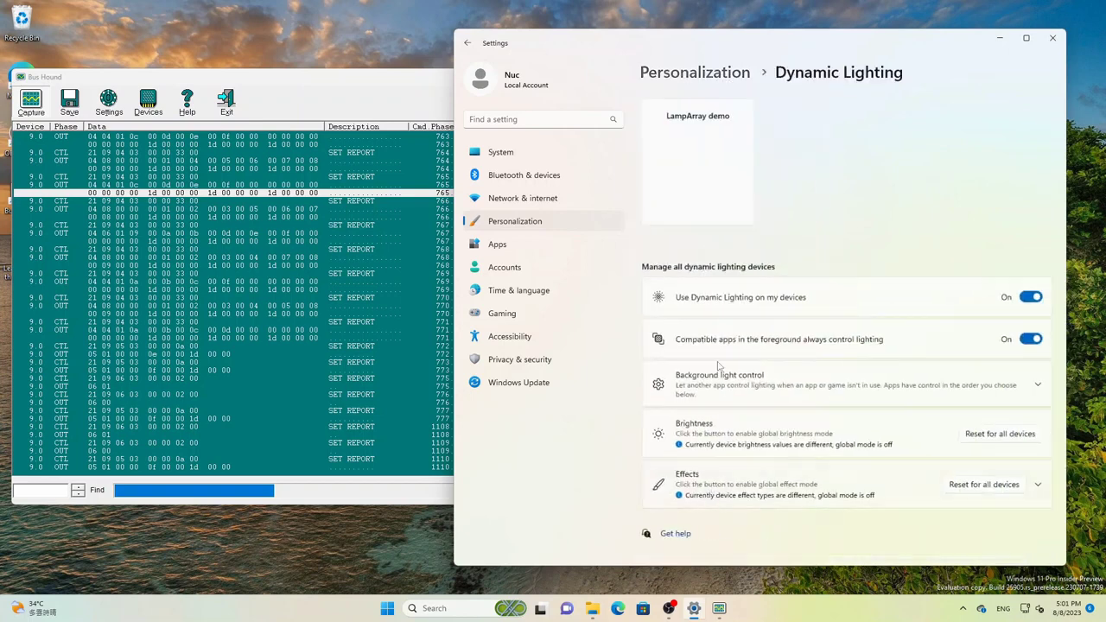
Raise the LampArray demo's brightness slightly, choose Breathing, and view the Bus Hound log.
click(701, 181)
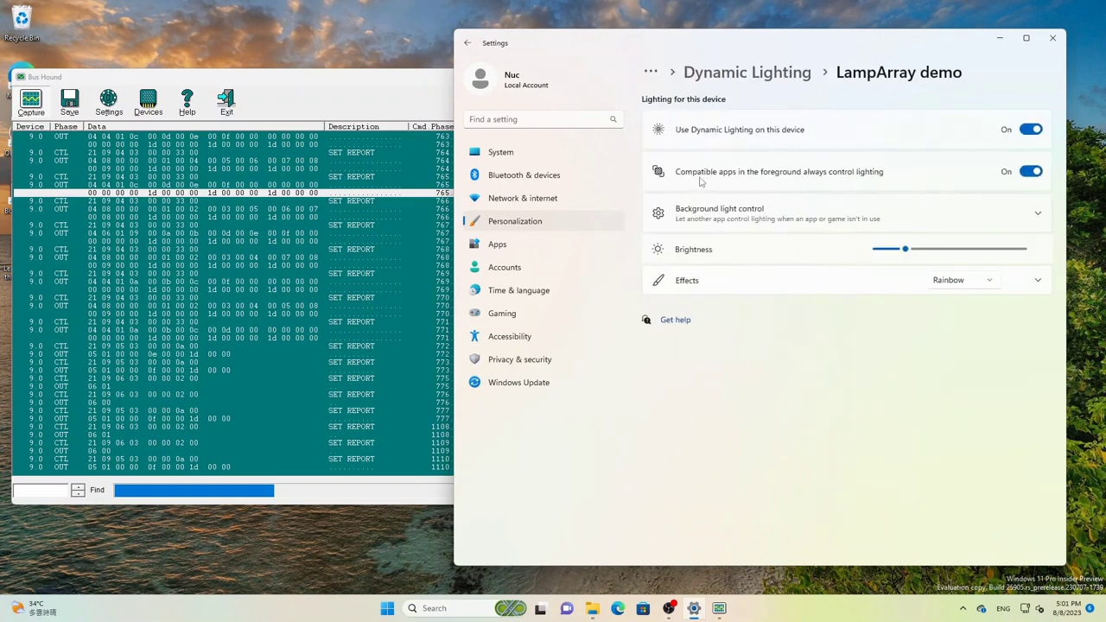
click(936, 249)
click(968, 281)
click(960, 259)
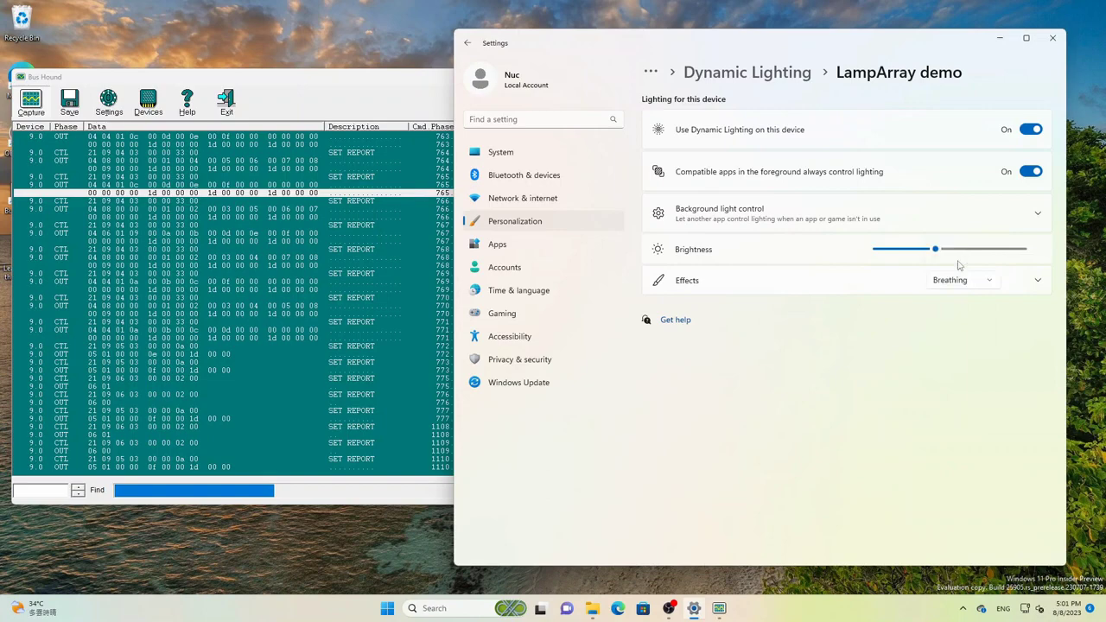
click(377, 85)
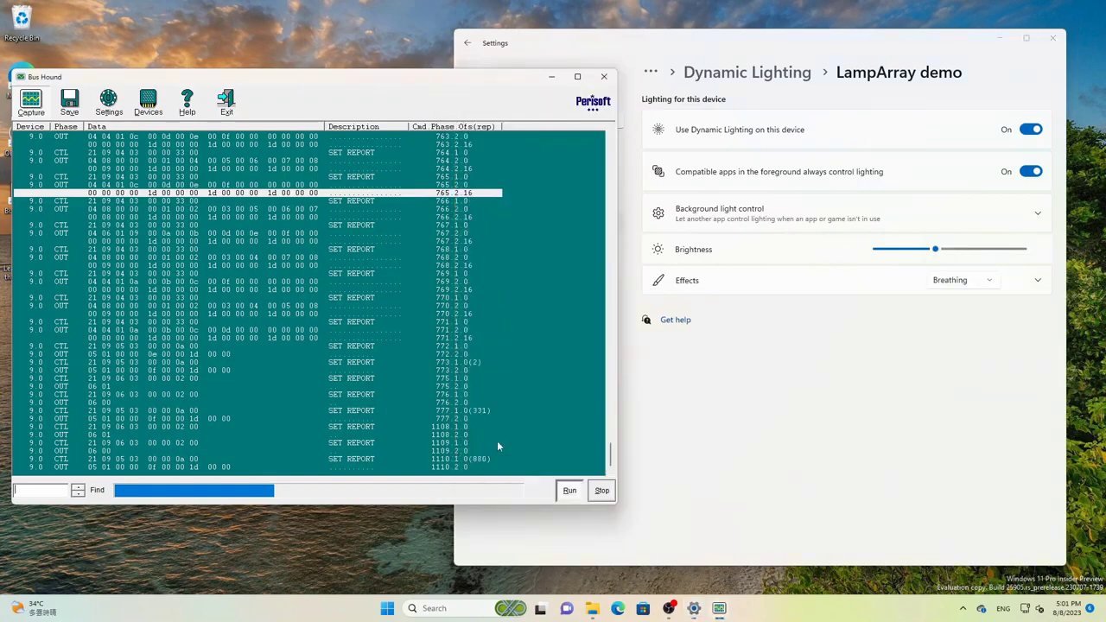